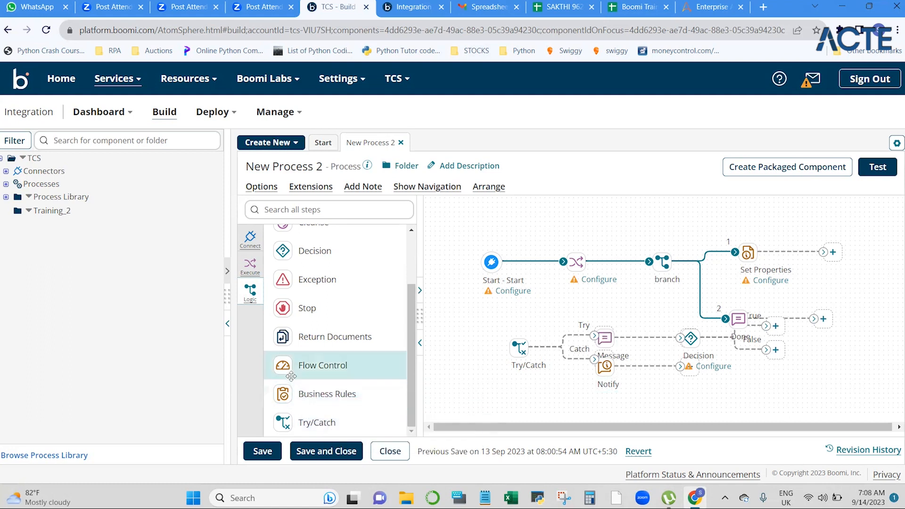
Remove all nine selected steps from the New Process 2 canvas, covering the flow from Start to the Try/Catch group
{"action": "scroll", "coordinate": [291, 373], "scroll_direction": "up", "scroll_amount": 1}
{"action": "scroll", "coordinate": [291, 376], "scroll_direction": "up", "scroll_amount": 1}
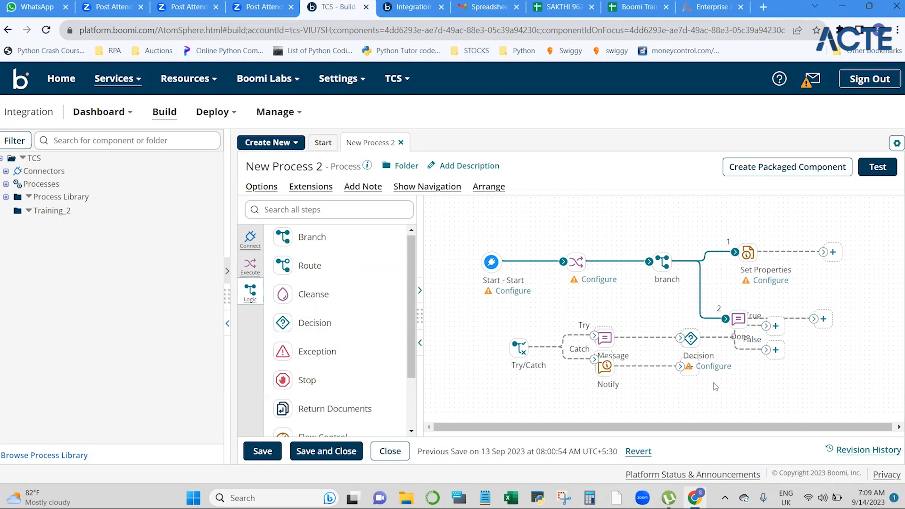
{"action": "left_click_drag", "start_coordinate": [758, 392], "coordinate": [481, 244]}
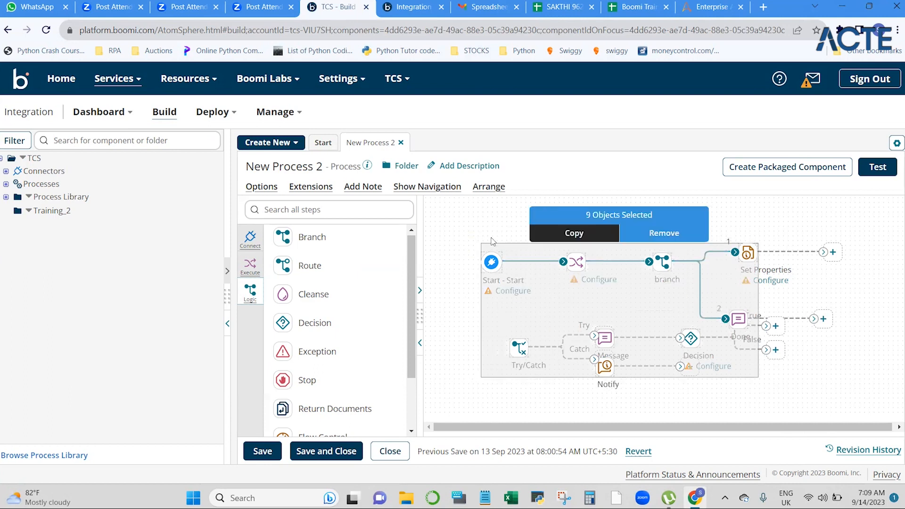
{"action": "left_click", "coordinate": [654, 235]}
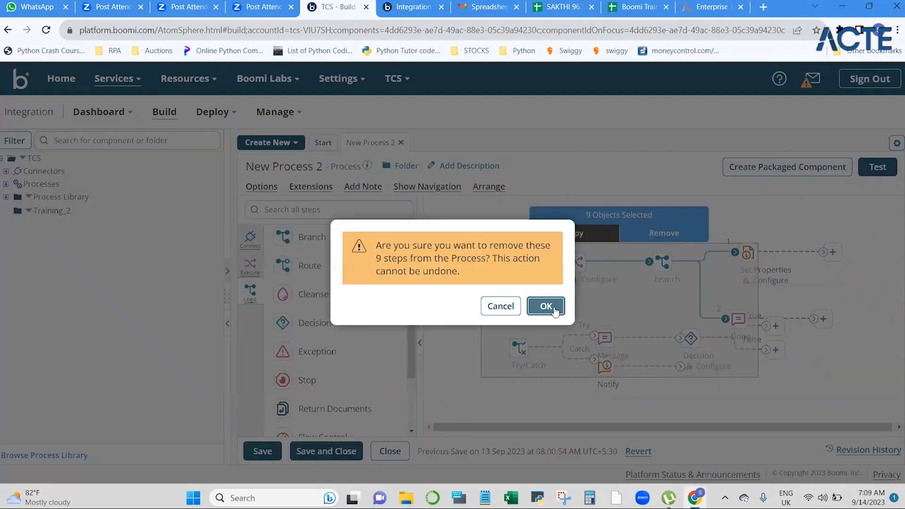
{"action": "left_click", "coordinate": [544, 309]}
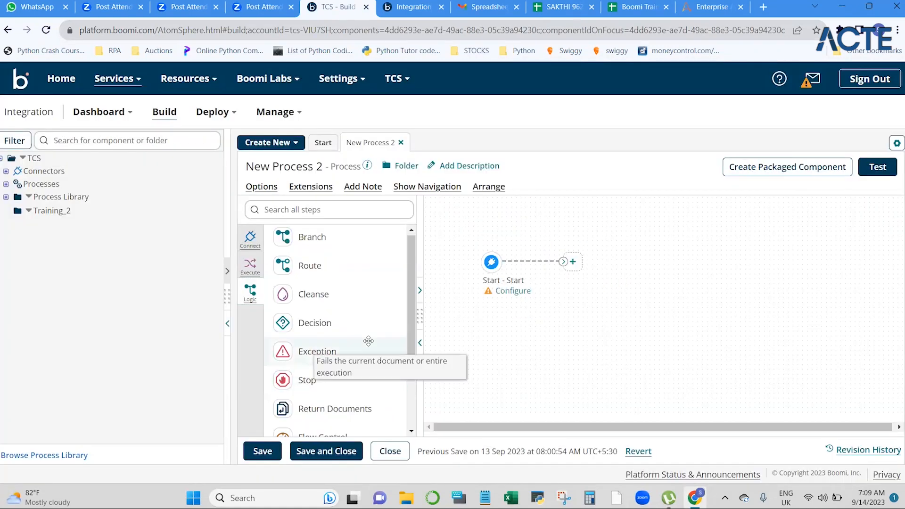
Place an unconnected Decision shape beside the Start shape and leave its settings unconfigured
{"action": "left_click_drag", "start_coordinate": [300, 327], "coordinate": [631, 271]}
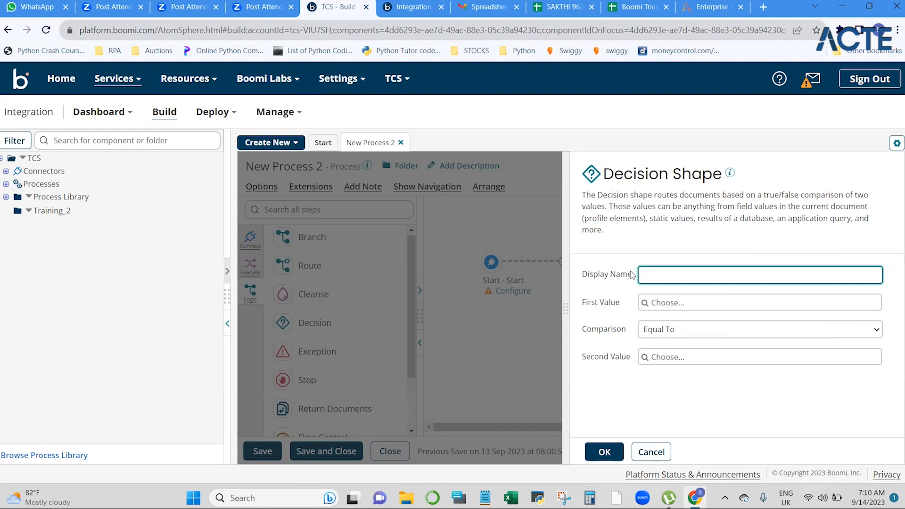
{"action": "left_click", "coordinate": [651, 453]}
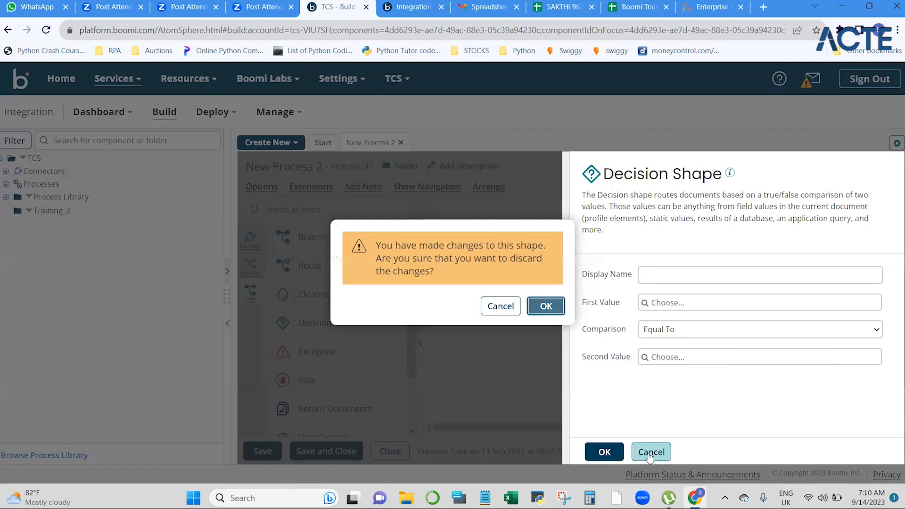
{"action": "left_click", "coordinate": [549, 307]}
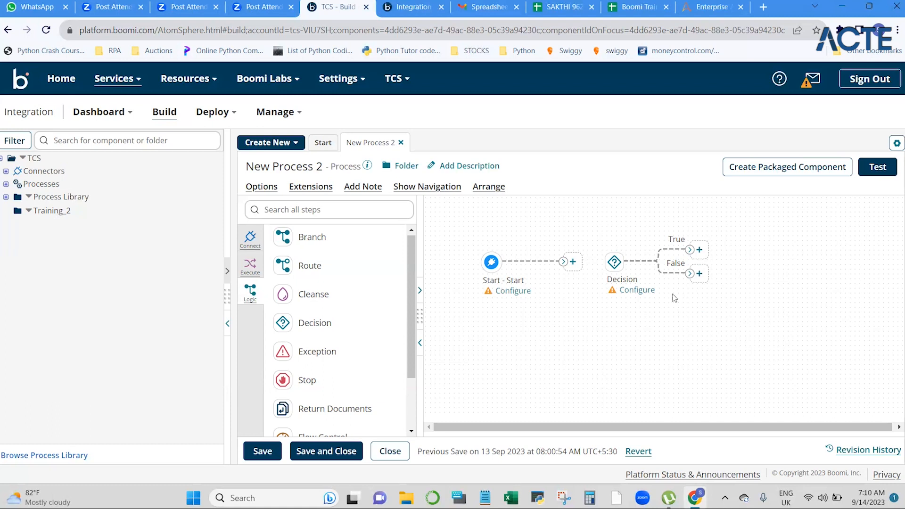
Place a Business Rules shape below the Start shape, choosing profile type XML and the Shipping Order XML profile
{"action": "scroll", "coordinate": [320, 386], "scroll_direction": "down", "scroll_amount": 3}
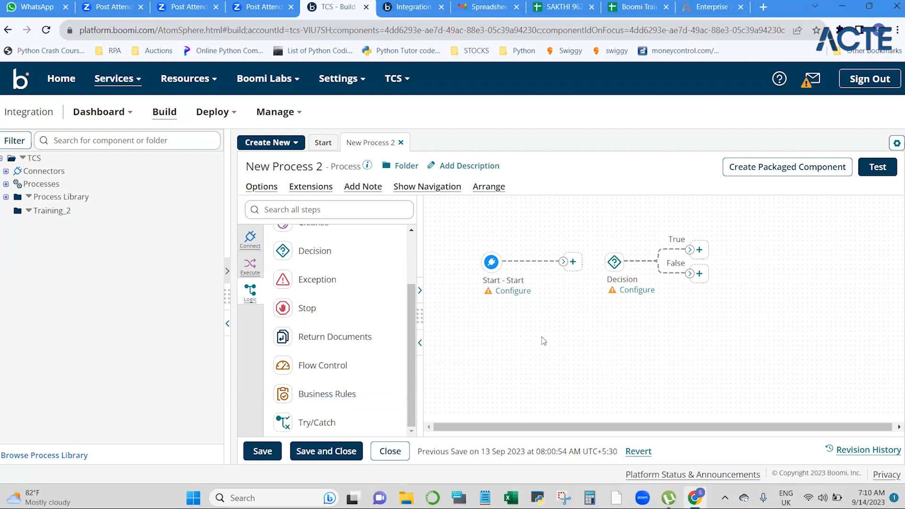
{"action": "left_click_drag", "start_coordinate": [327, 394], "coordinate": [514, 355]}
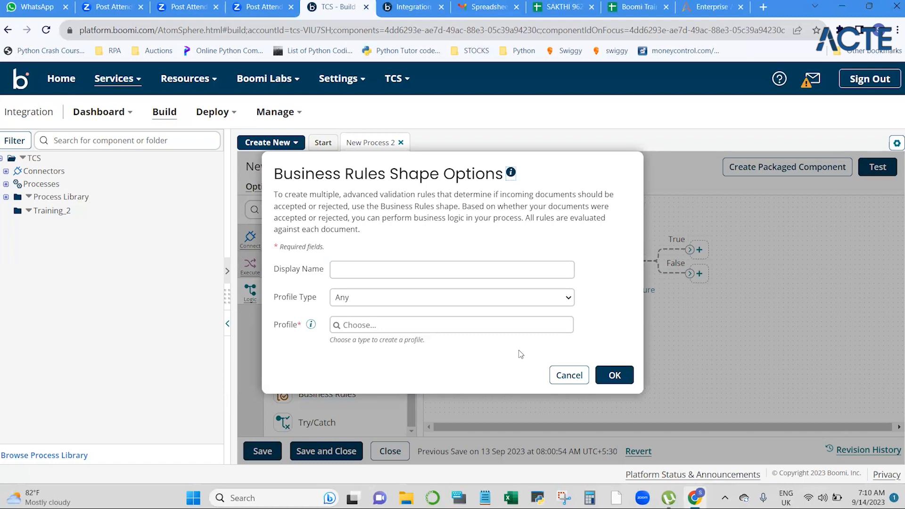
{"action": "left_click", "coordinate": [568, 299]}
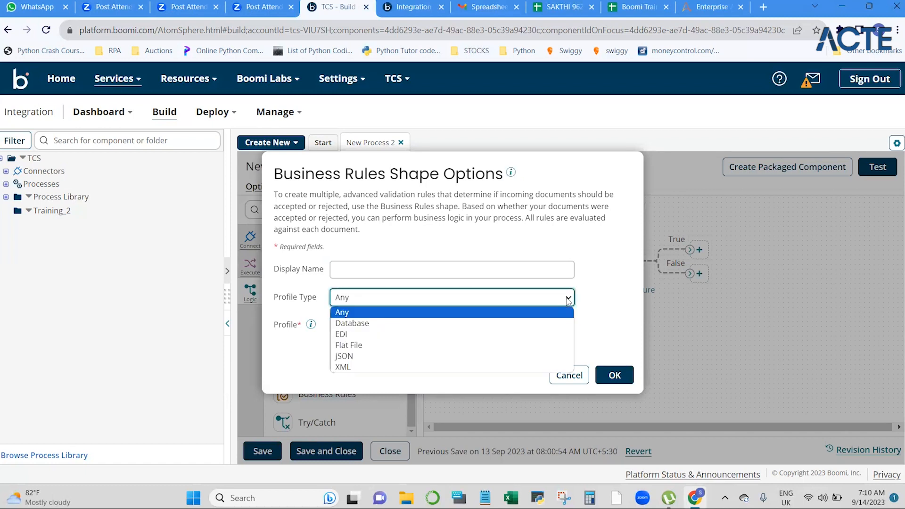
{"action": "left_click", "coordinate": [568, 300]}
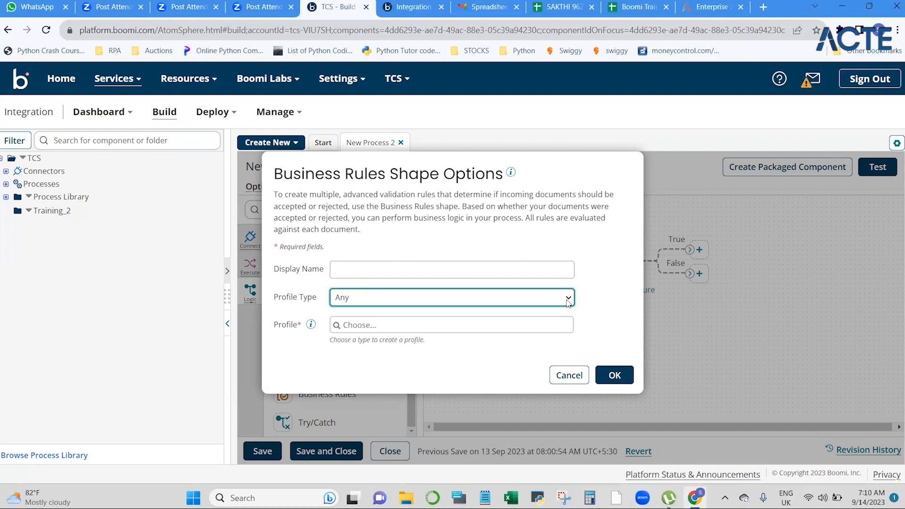
{"action": "left_click", "coordinate": [568, 301]}
{"action": "left_click", "coordinate": [568, 301]}
{"action": "left_click", "coordinate": [568, 301]}
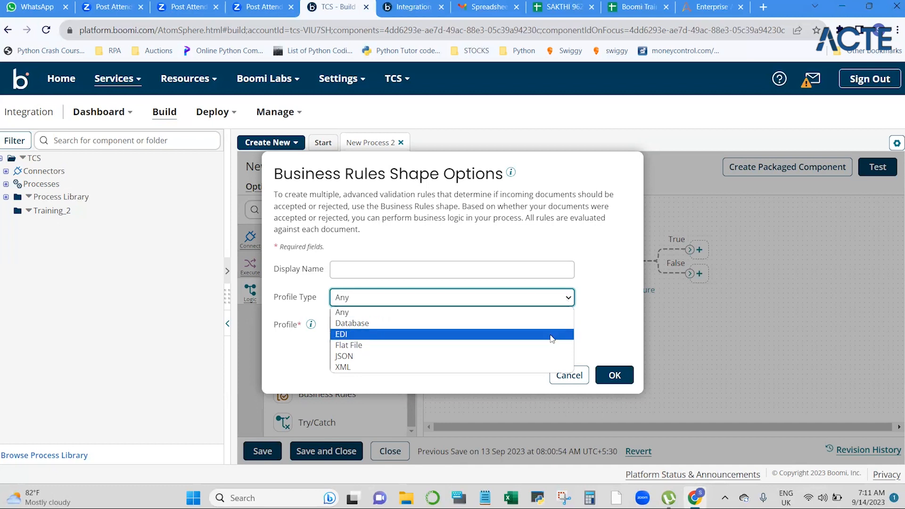
{"action": "left_click", "coordinate": [548, 370]}
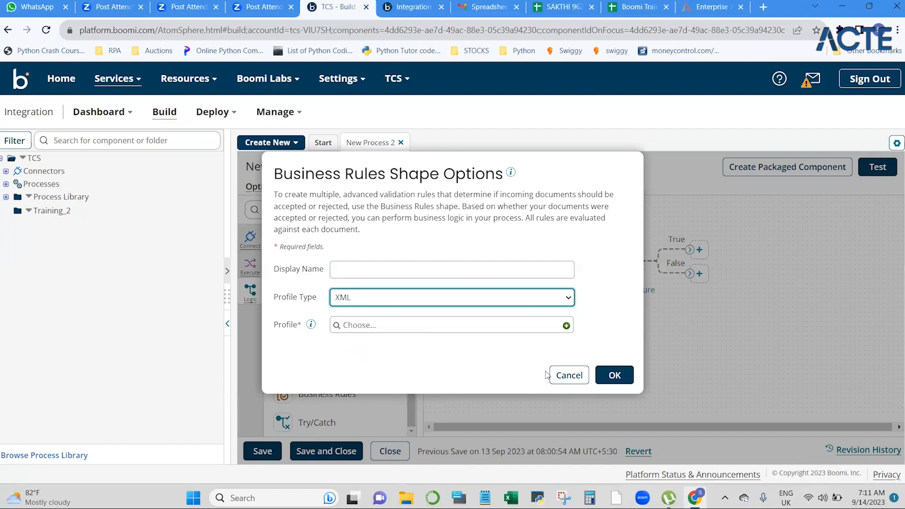
{"action": "left_click", "coordinate": [530, 330]}
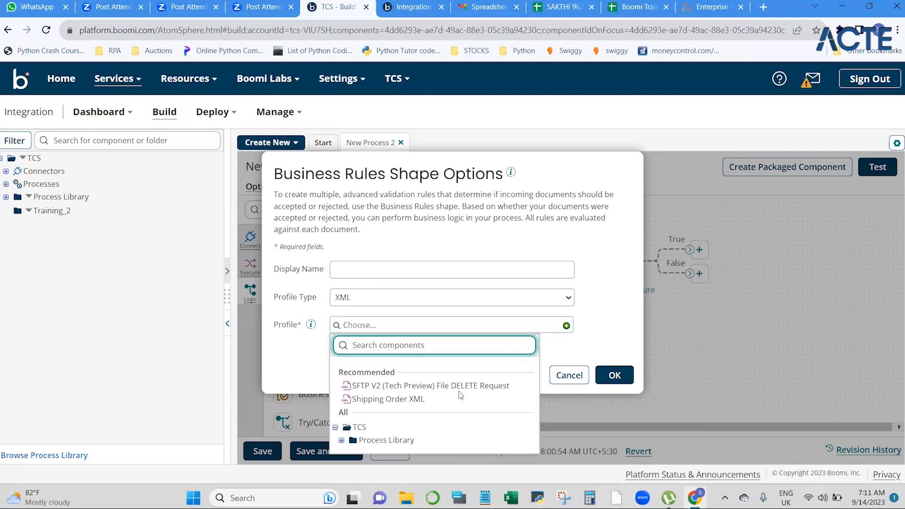
{"action": "left_click", "coordinate": [409, 401]}
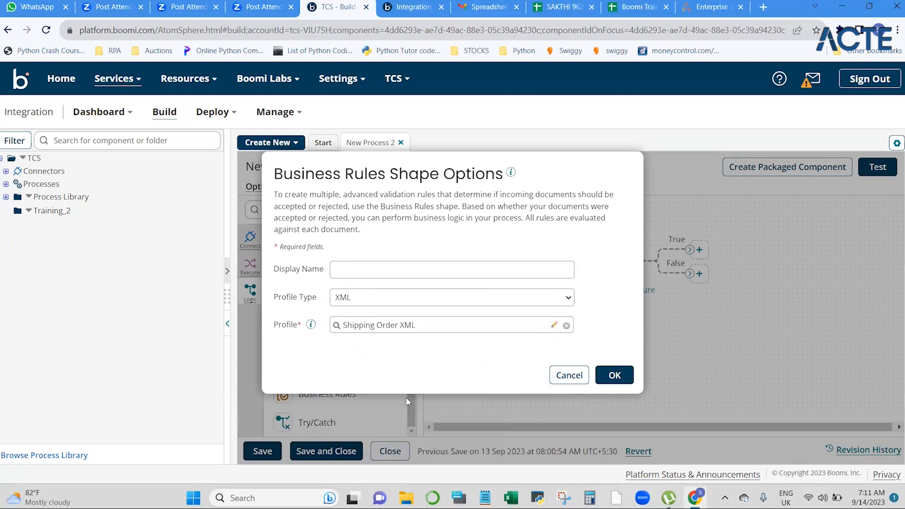
{"action": "left_click", "coordinate": [614, 375]}
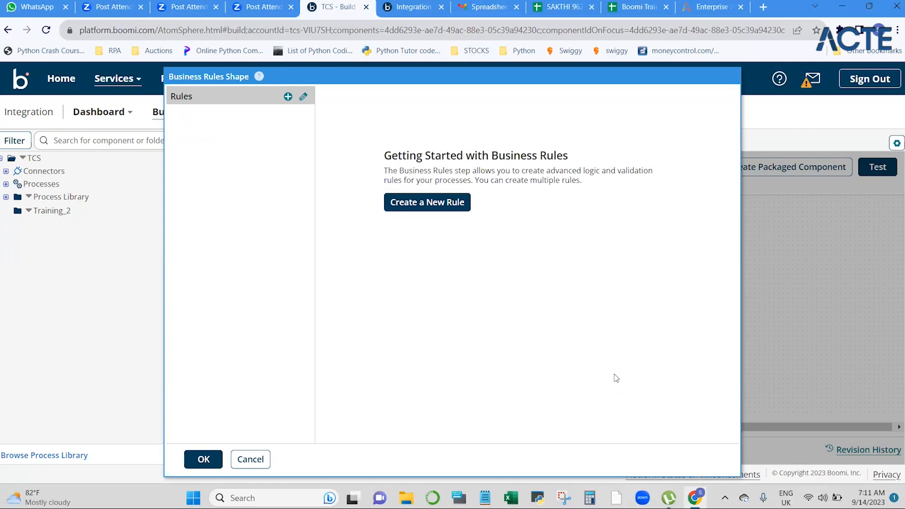
Create a new business rule and examine its input types and the values that can be inserted in the error message
{"action": "left_click", "coordinate": [442, 206]}
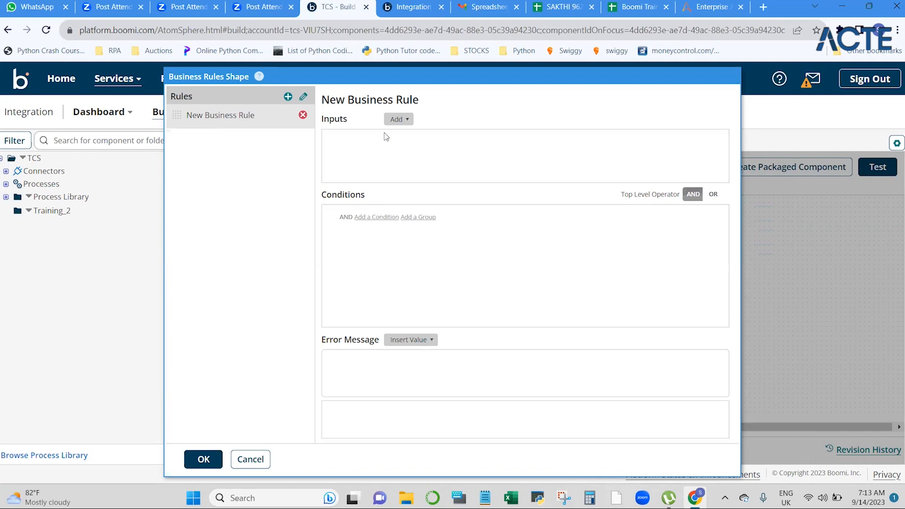
{"action": "left_click", "coordinate": [398, 120]}
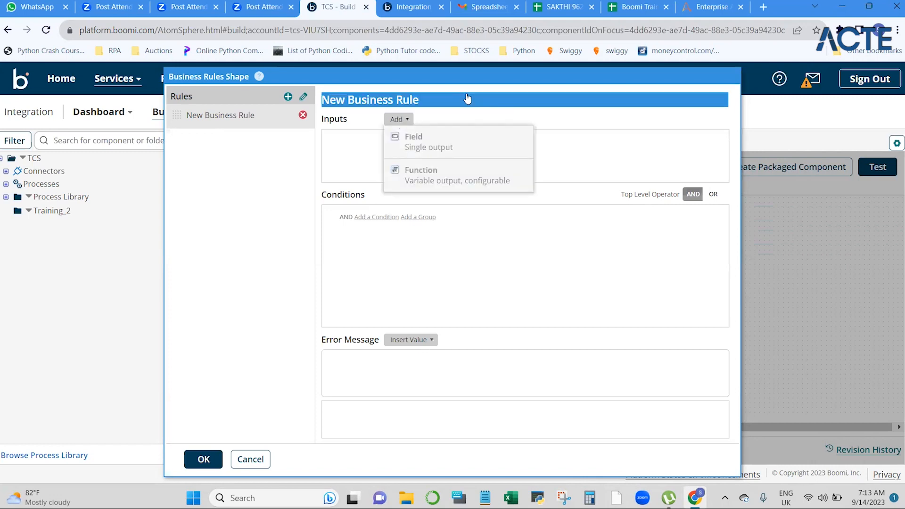
{"action": "left_click", "coordinate": [575, 124]}
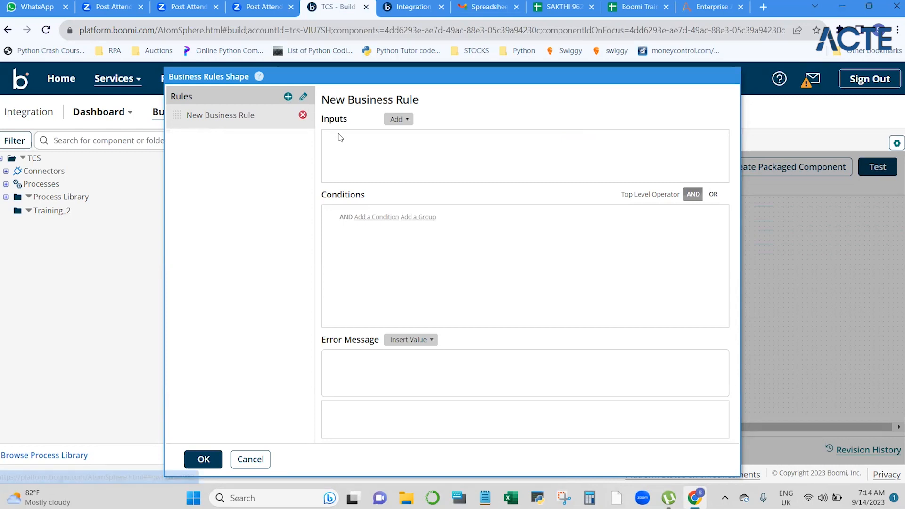
{"action": "left_click", "coordinate": [393, 123]}
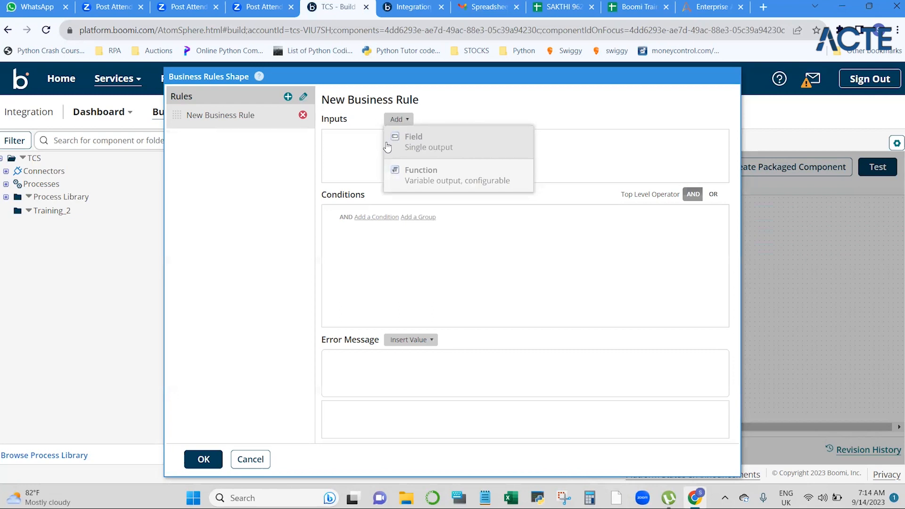
{"action": "left_click", "coordinate": [352, 148]}
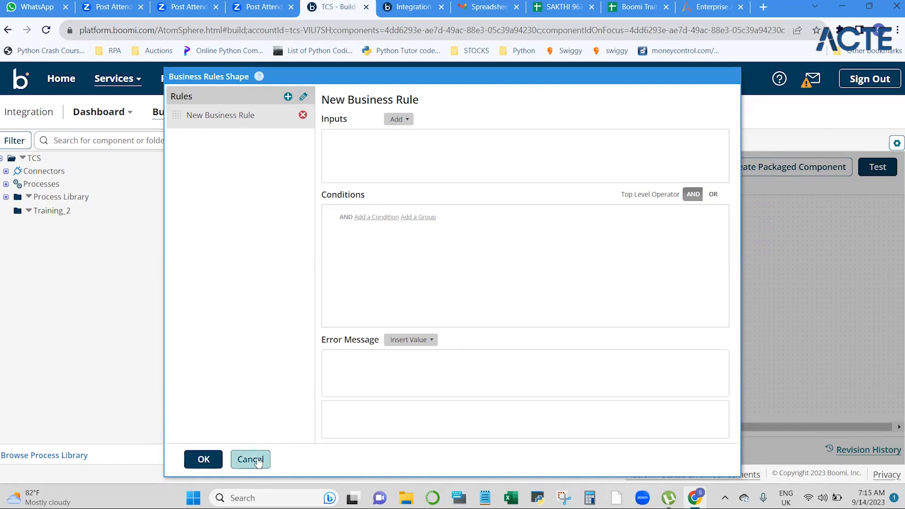
{"action": "left_click", "coordinate": [499, 358]}
{"action": "left_click", "coordinate": [421, 343]}
{"action": "left_click", "coordinate": [463, 340]}
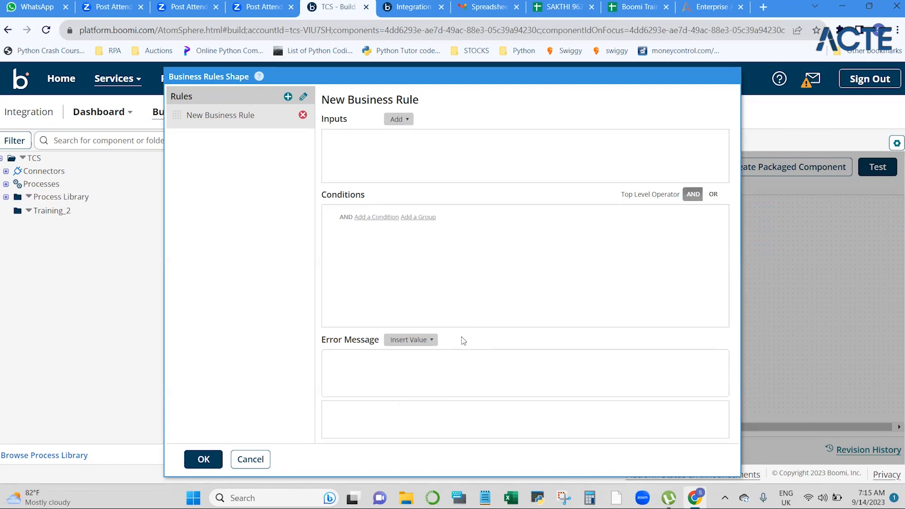
Examine the profile elements offered for a field input, and leave the Business Rules editor without saving the rule
{"action": "left_click", "coordinate": [398, 119]}
{"action": "left_click", "coordinate": [418, 150]}
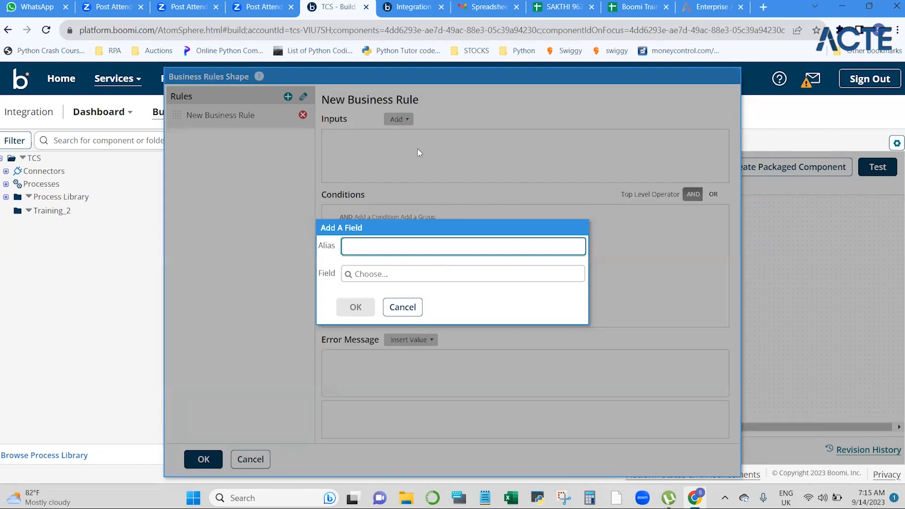
{"action": "left_click", "coordinate": [423, 277]}
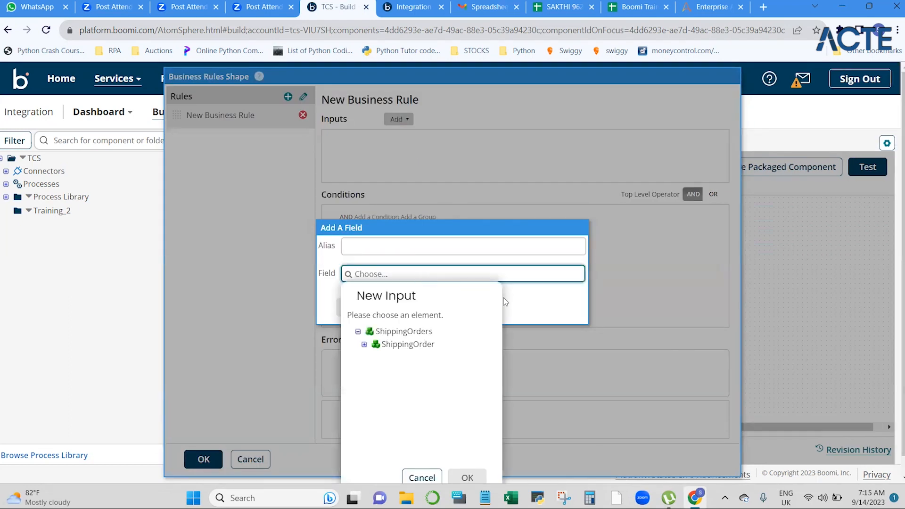
{"action": "left_click", "coordinate": [529, 304]}
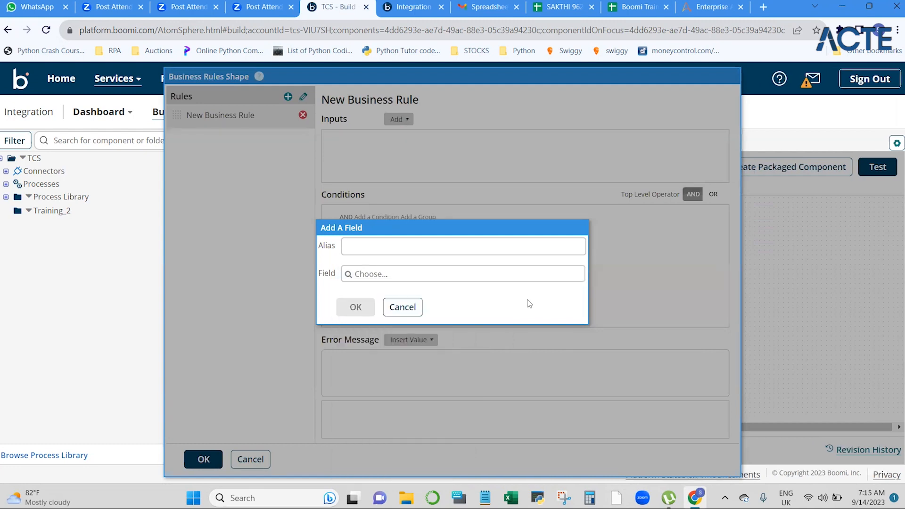
{"action": "left_click", "coordinate": [404, 307]}
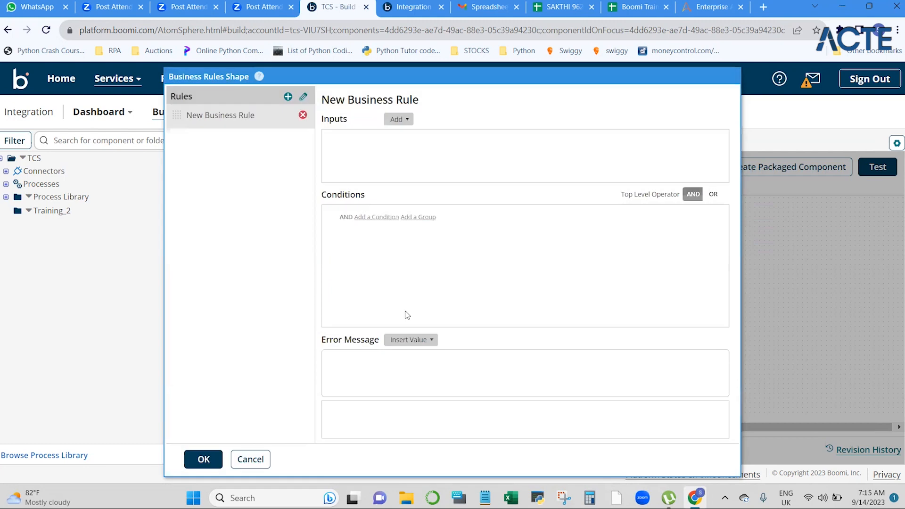
{"action": "left_click", "coordinate": [250, 459]}
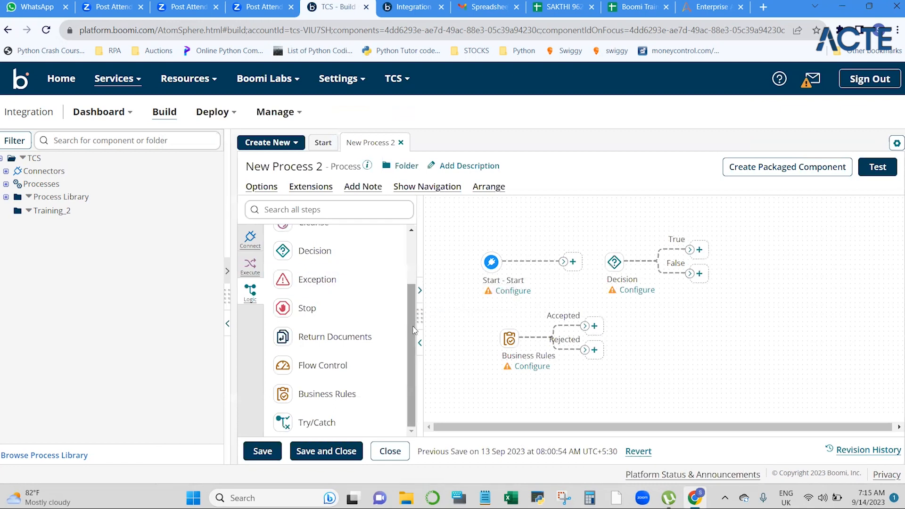
Place an Exception shape beside the Business Rules shape and review its settings
{"action": "scroll", "coordinate": [410, 330], "scroll_direction": "up", "scroll_amount": 2}
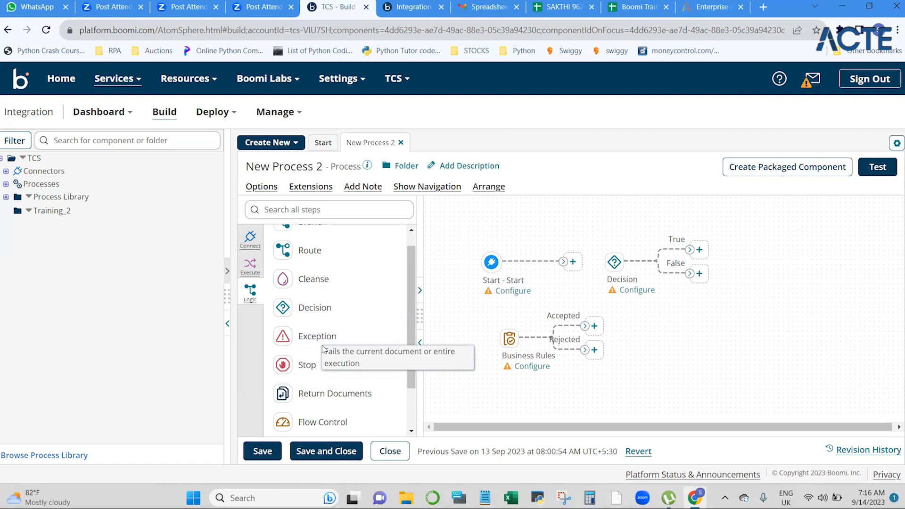
{"action": "left_click_drag", "start_coordinate": [324, 349], "coordinate": [684, 335]}
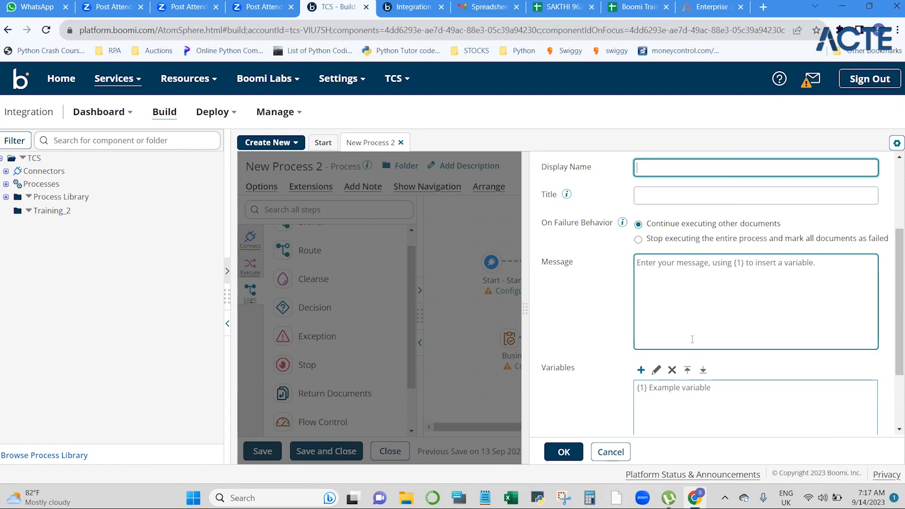
{"action": "scroll", "coordinate": [693, 339], "scroll_direction": "up", "scroll_amount": 3}
{"action": "scroll", "coordinate": [639, 328], "scroll_direction": "down", "scroll_amount": 1}
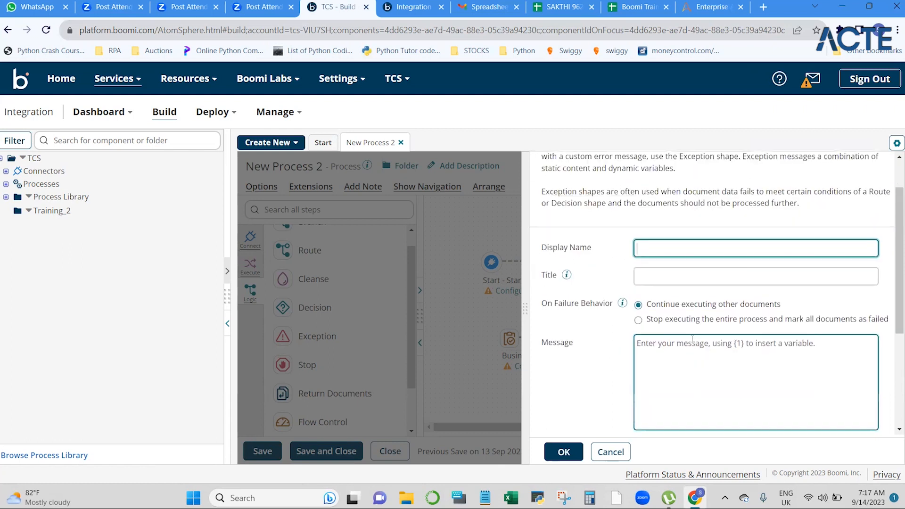
Try the exception's failure behavior that stops the entire process and marks all documents as failed, and discard the change
{"action": "left_click", "coordinate": [639, 320]}
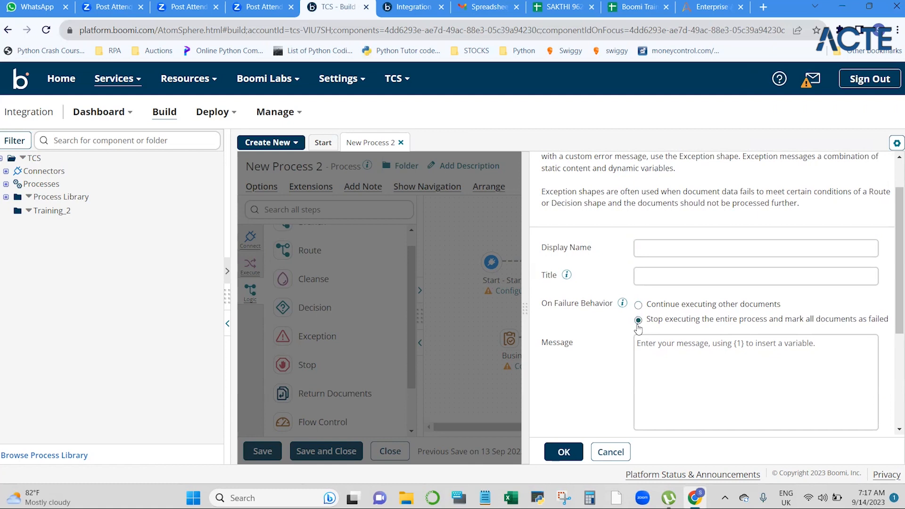
{"action": "scroll", "coordinate": [763, 318], "scroll_direction": "down", "scroll_amount": 1}
{"action": "left_click", "coordinate": [762, 313]}
{"action": "scroll", "coordinate": [762, 314], "scroll_direction": "up", "scroll_amount": 2}
{"action": "left_click", "coordinate": [762, 314]}
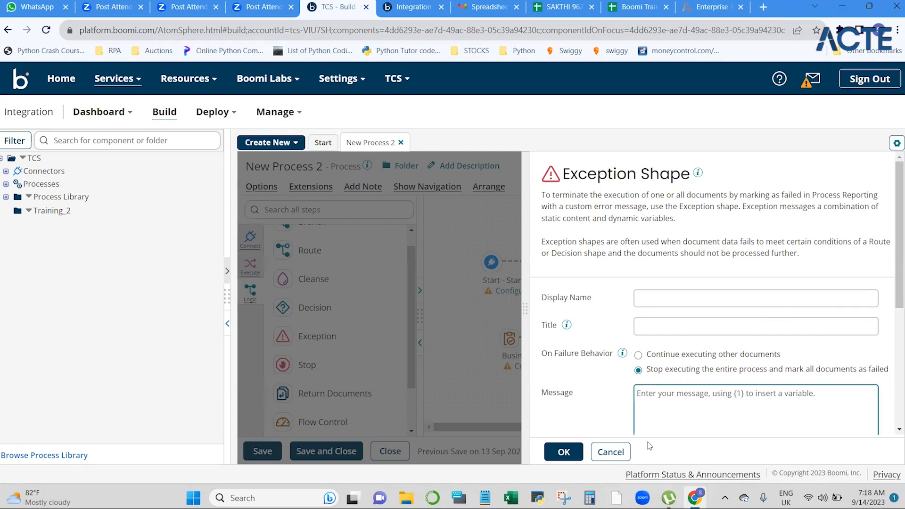
{"action": "left_click", "coordinate": [617, 454]}
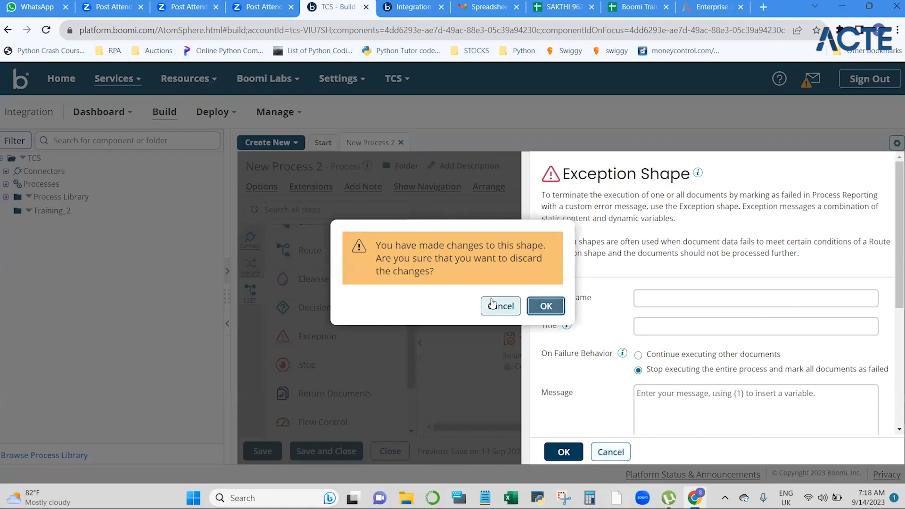
{"action": "left_click", "coordinate": [538, 305]}
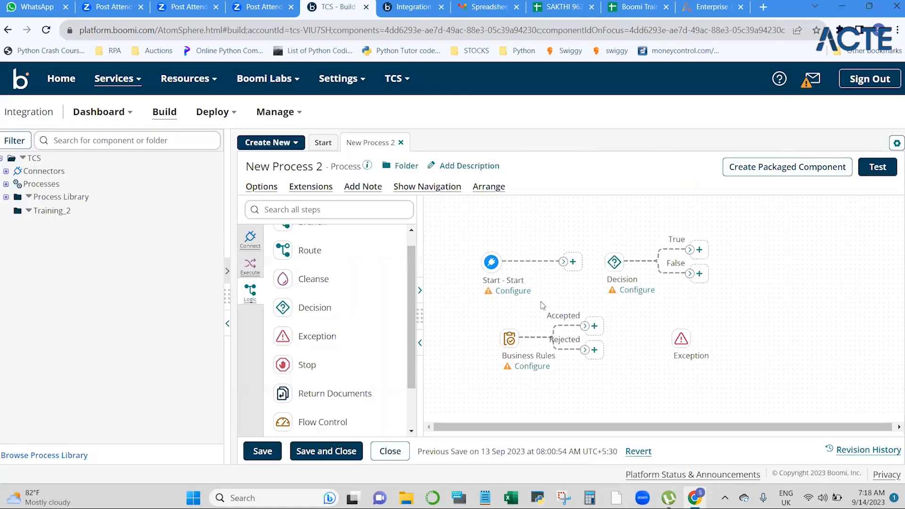
Look through the available logic shapes, from Branch to Try/Catch, and bring up the execute shapes
{"action": "scroll", "coordinate": [325, 363], "scroll_direction": "down", "scroll_amount": 2}
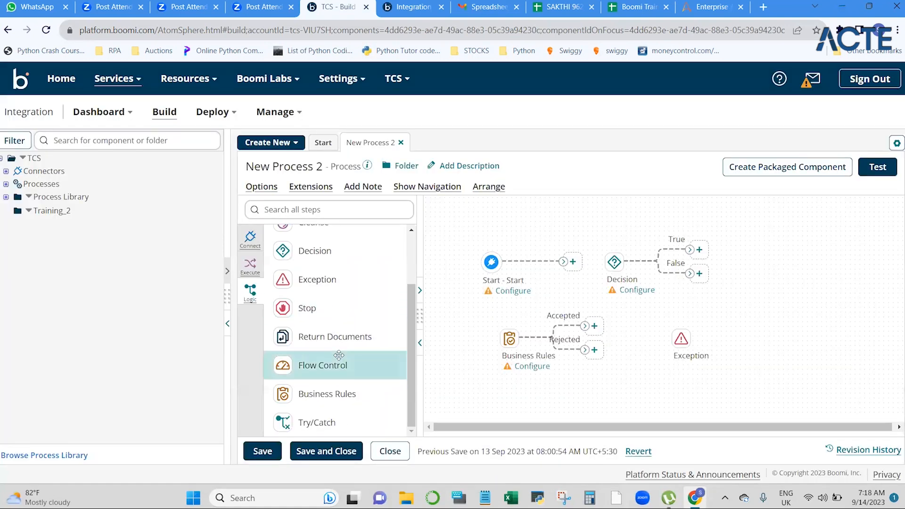
{"action": "scroll", "coordinate": [339, 355], "scroll_direction": "up", "scroll_amount": 3}
{"action": "scroll", "coordinate": [339, 355], "scroll_direction": "down", "scroll_amount": 3}
{"action": "scroll", "coordinate": [339, 355], "scroll_direction": "up", "scroll_amount": 1}
{"action": "scroll", "coordinate": [339, 355], "scroll_direction": "up", "scroll_amount": 2}
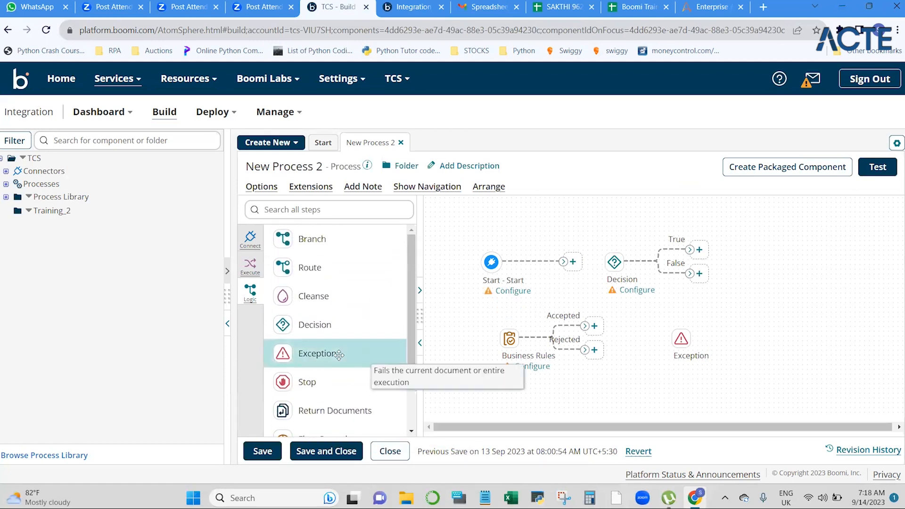
{"action": "scroll", "coordinate": [338, 355], "scroll_direction": "down", "scroll_amount": 3}
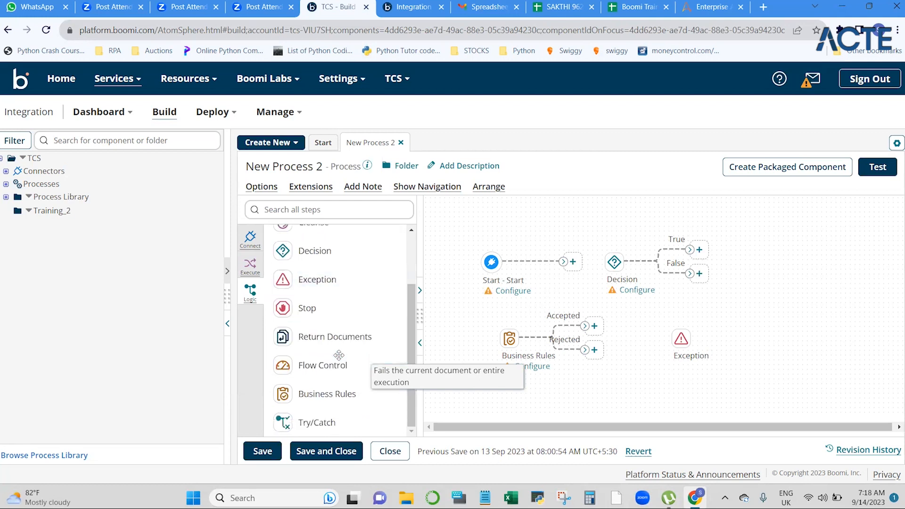
{"action": "scroll", "coordinate": [339, 356], "scroll_direction": "up", "scroll_amount": 1}
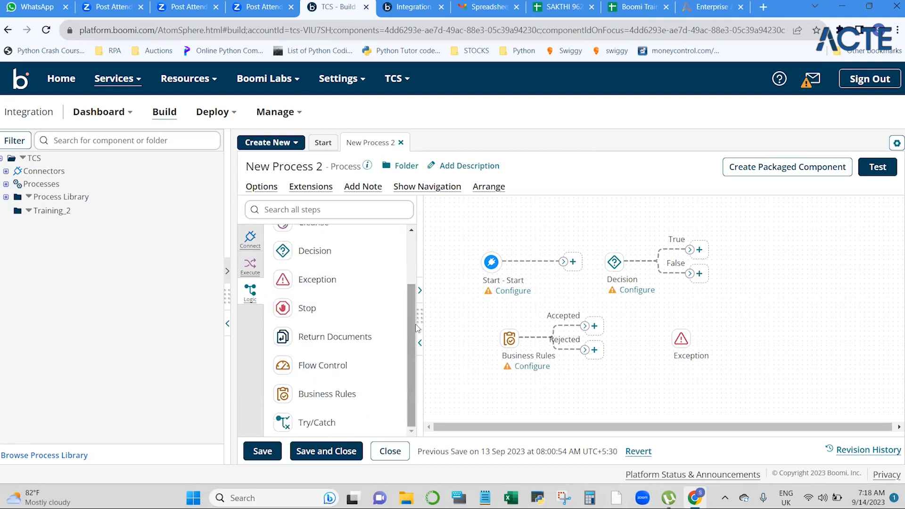
{"action": "scroll", "coordinate": [414, 270], "scroll_direction": "up", "scroll_amount": 3}
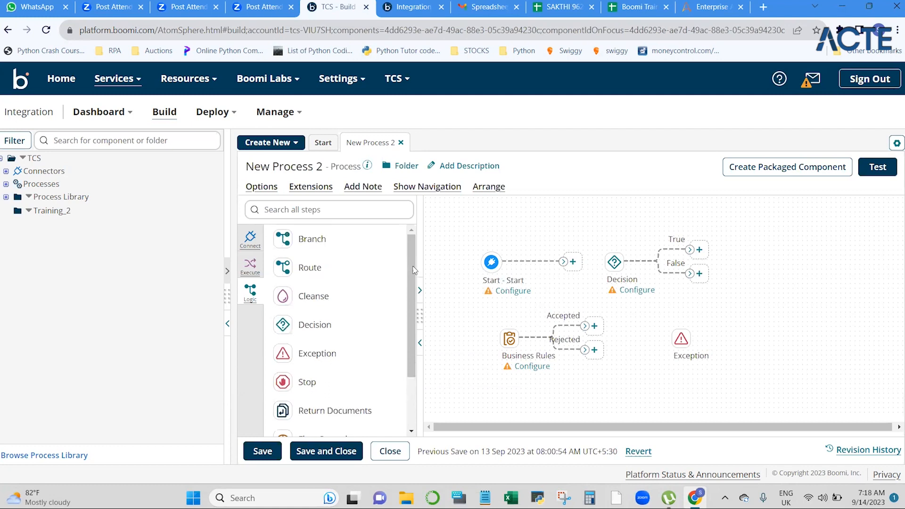
{"action": "left_click", "coordinate": [251, 265]}
{"action": "scroll", "coordinate": [353, 338], "scroll_direction": "up", "scroll_amount": 3}
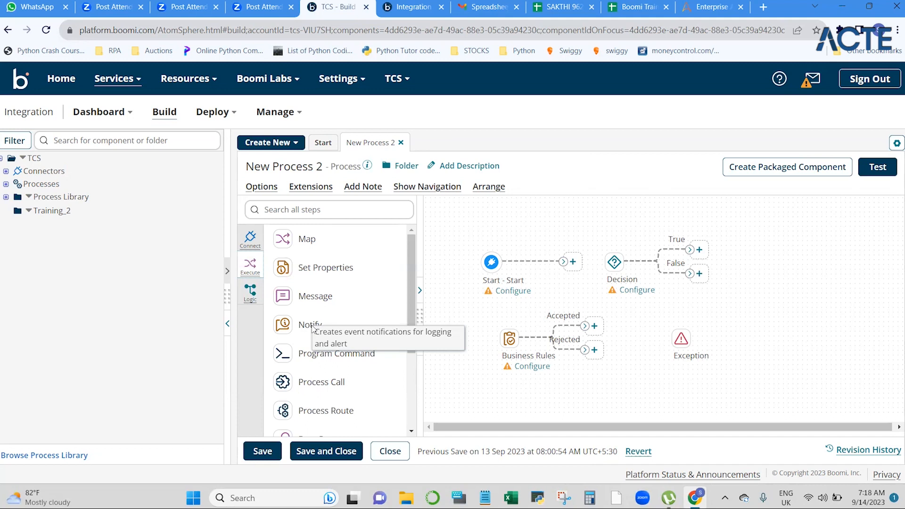
Review the Exception shape's title, failure behavior and message settings again, and leave them without saving
{"action": "left_click", "coordinate": [688, 360]}
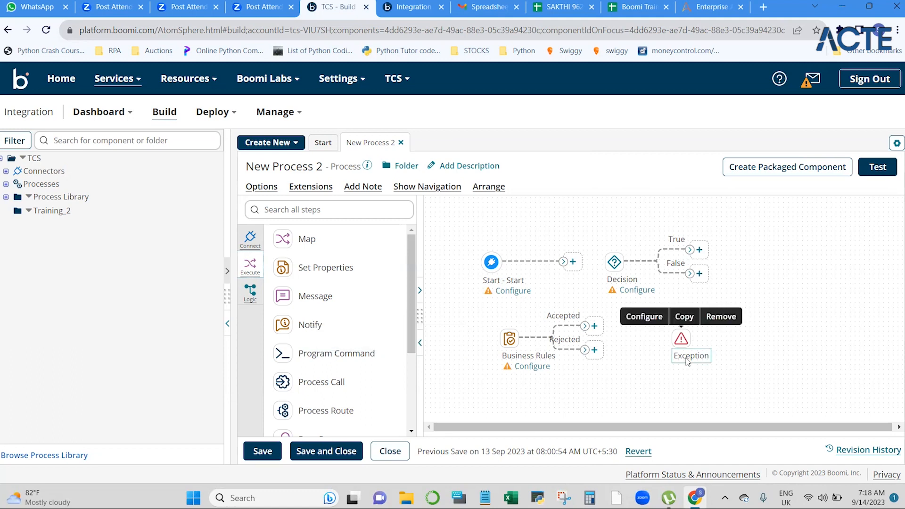
{"action": "left_click", "coordinate": [681, 336]}
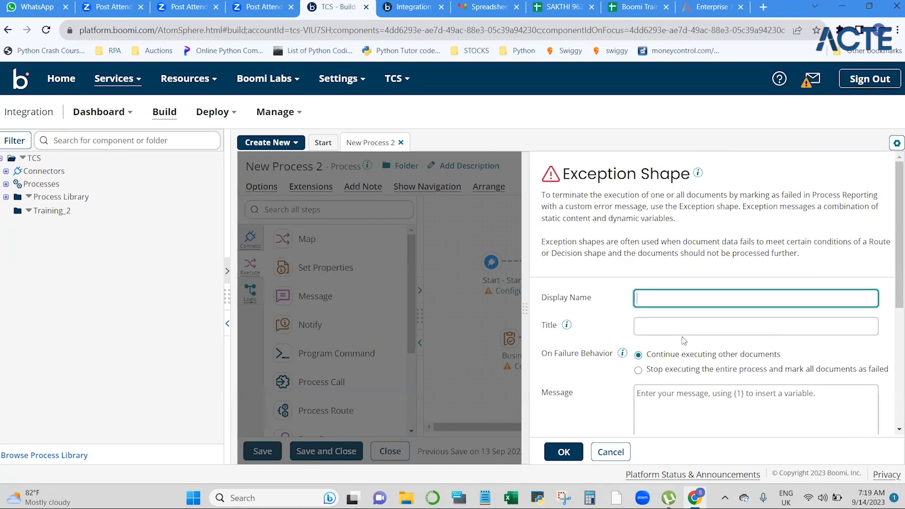
{"action": "left_click", "coordinate": [611, 453]}
{"action": "left_click", "coordinate": [546, 306]}
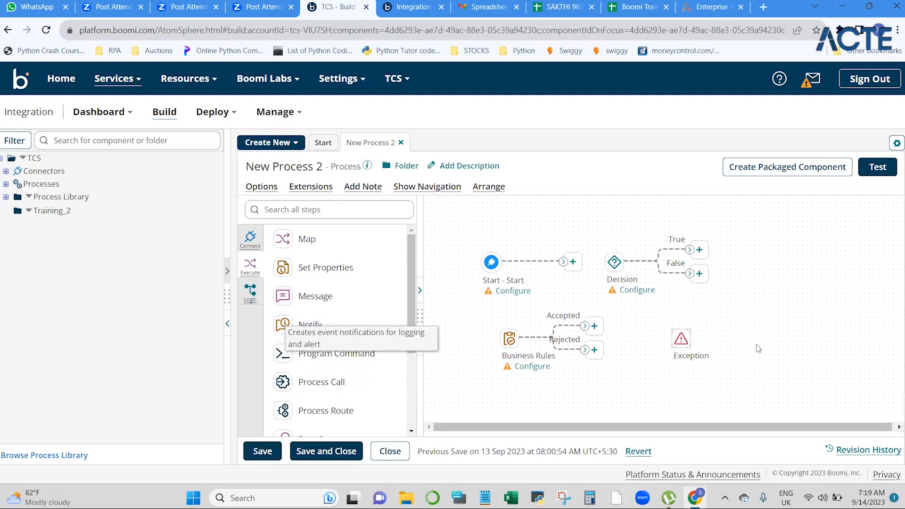
Place a Notify shape beside the Exception shape and review its message level, message, variables and options
{"action": "left_click_drag", "start_coordinate": [285, 325], "coordinate": [850, 347]}
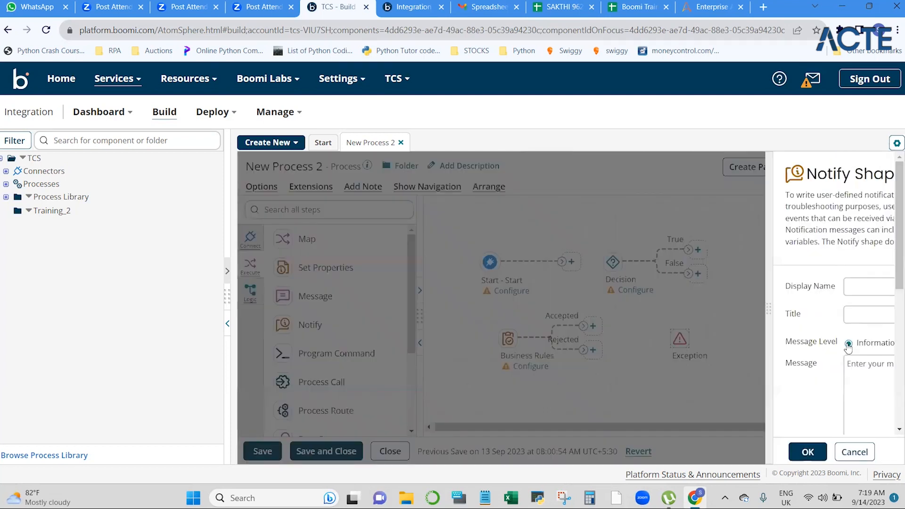
{"action": "scroll", "coordinate": [783, 334], "scroll_direction": "down", "scroll_amount": 2}
{"action": "scroll", "coordinate": [784, 334], "scroll_direction": "up", "scroll_amount": 2}
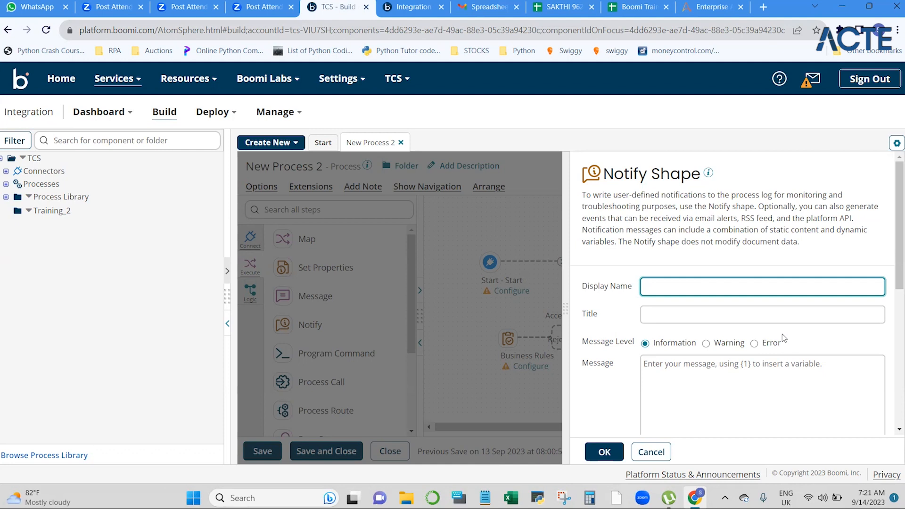
{"action": "scroll", "coordinate": [782, 334], "scroll_direction": "down", "scroll_amount": 3}
{"action": "scroll", "coordinate": [782, 338], "scroll_direction": "down", "scroll_amount": 3}
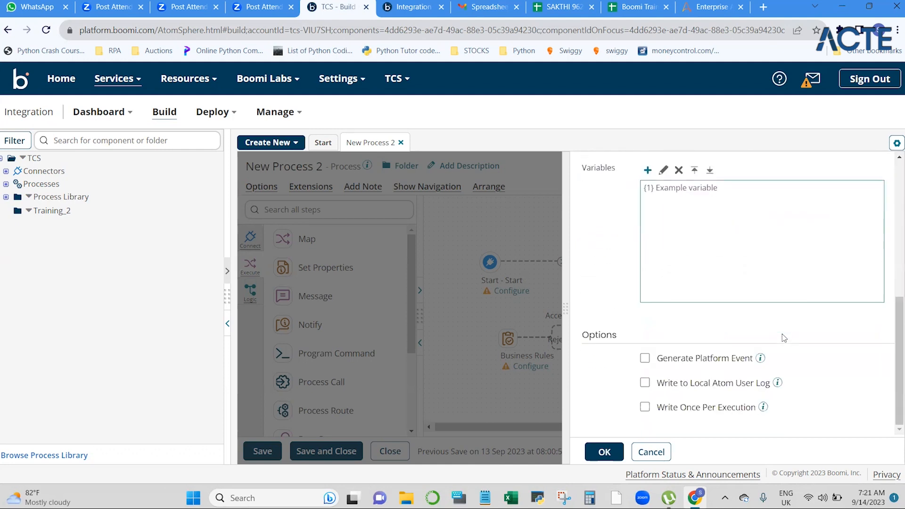
{"action": "scroll", "coordinate": [783, 334], "scroll_direction": "up", "scroll_amount": 3}
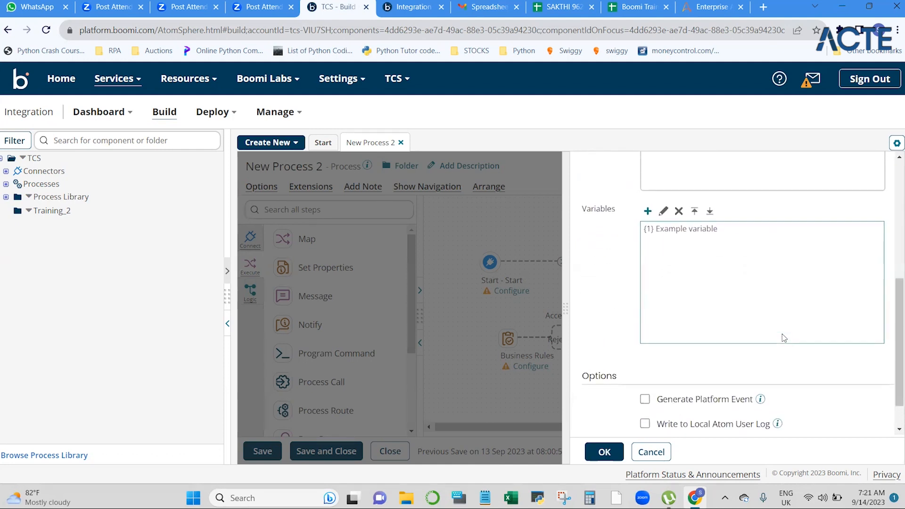
{"action": "scroll", "coordinate": [782, 337], "scroll_direction": "up", "scroll_amount": 1}
{"action": "scroll", "coordinate": [783, 334], "scroll_direction": "up", "scroll_amount": 2}
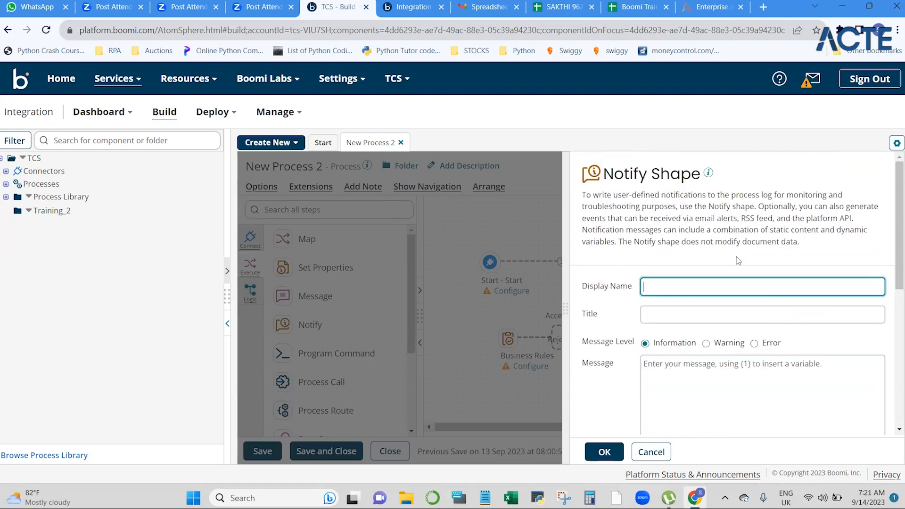
Examine the Notify description's mention of email alerts and the help for the platform event, local Atom user log and once-per-execution options
{"action": "left_click", "coordinate": [708, 219]}
{"action": "double_click", "coordinate": [707, 219]}
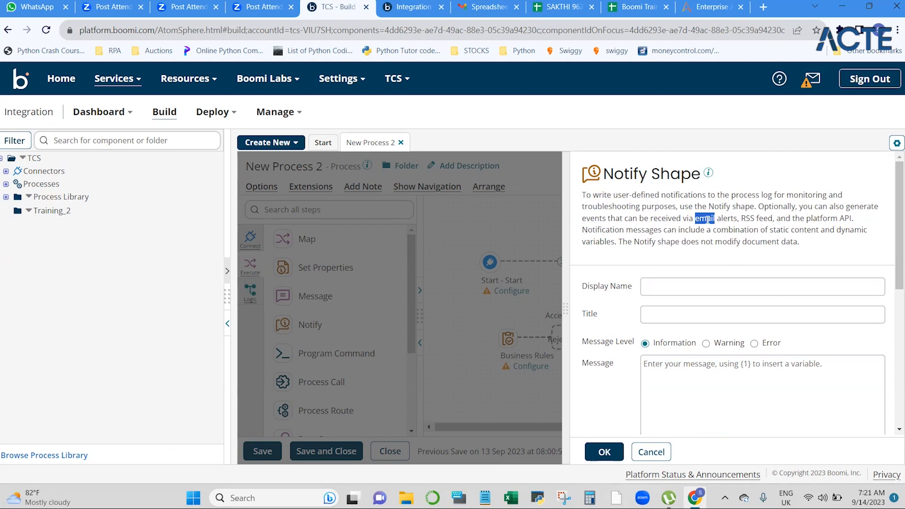
{"action": "left_click", "coordinate": [707, 220]}
{"action": "scroll", "coordinate": [732, 248], "scroll_direction": "down", "scroll_amount": 5}
{"action": "scroll", "coordinate": [733, 249], "scroll_direction": "down", "scroll_amount": 1}
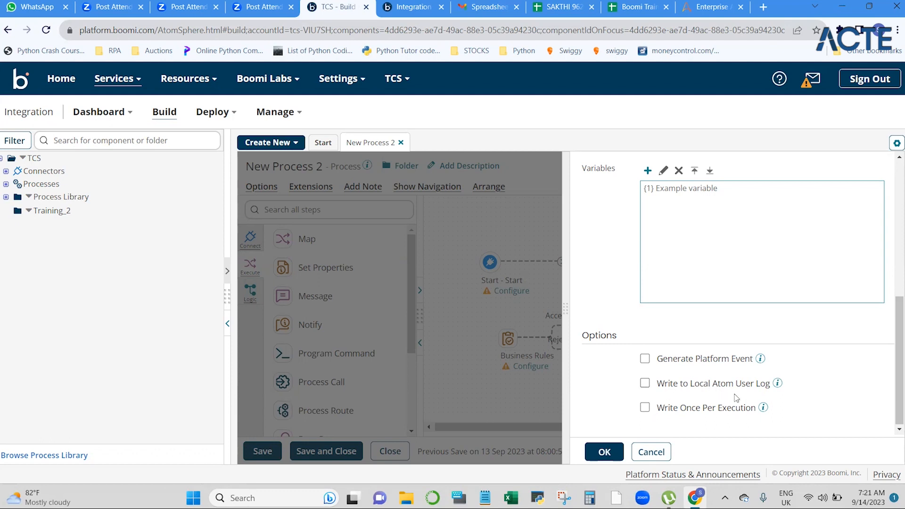
{"action": "left_click", "coordinate": [763, 408]}
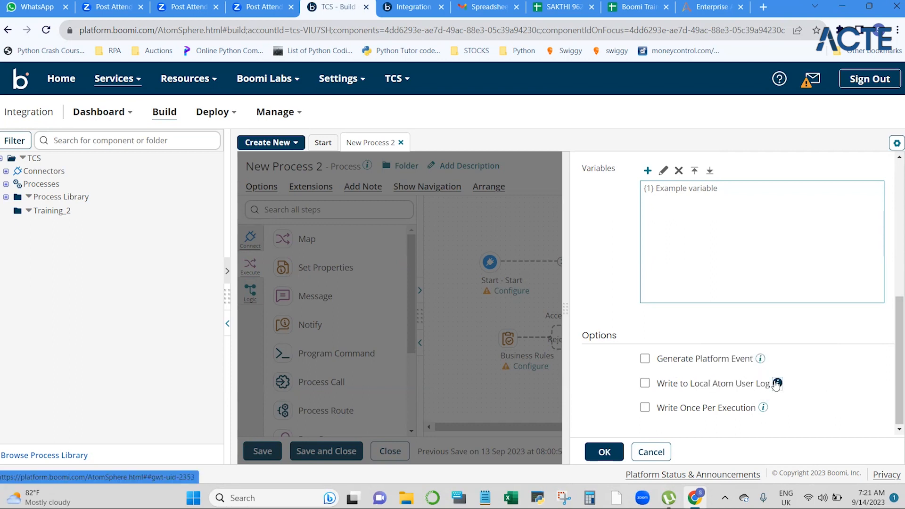
{"action": "mouse_move", "coordinate": [777, 384]}
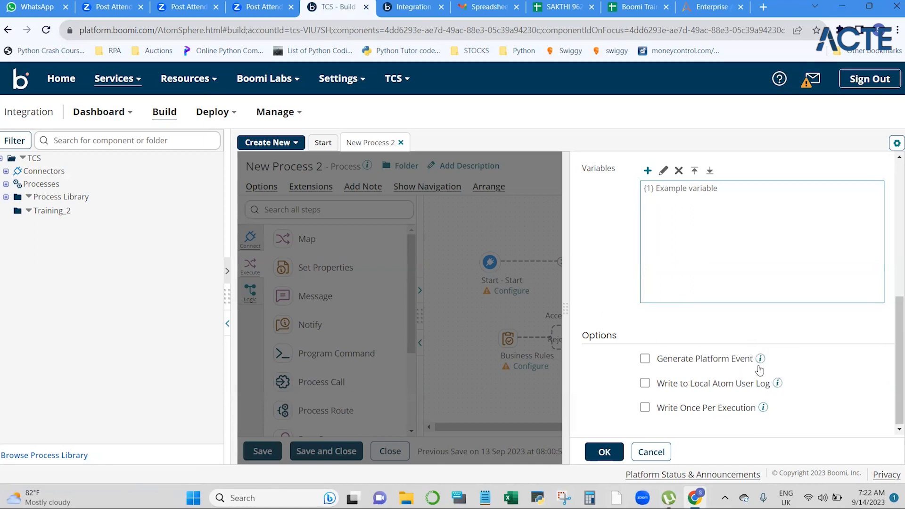
{"action": "mouse_move", "coordinate": [760, 360]}
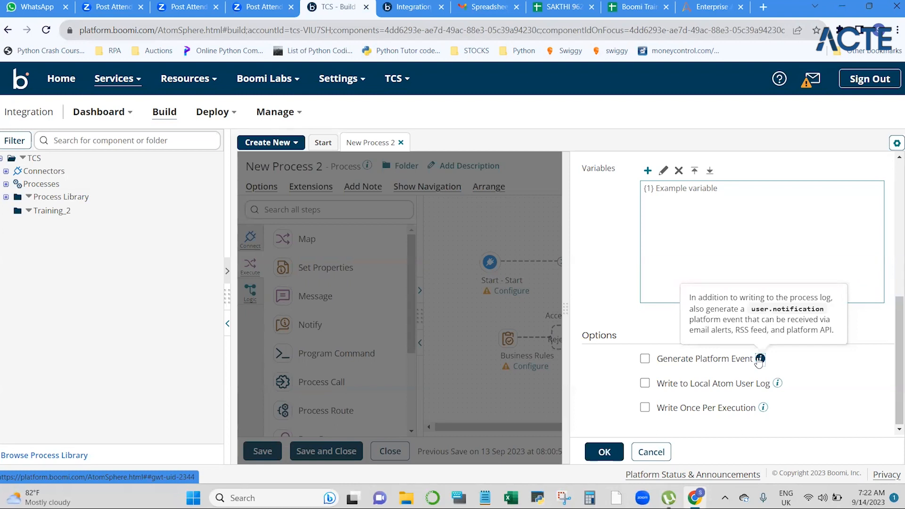
Examine the Notify description's delivery channels: email alerts, RSS feed and the platform API
{"action": "scroll", "coordinate": [760, 359], "scroll_direction": "up", "scroll_amount": 6}
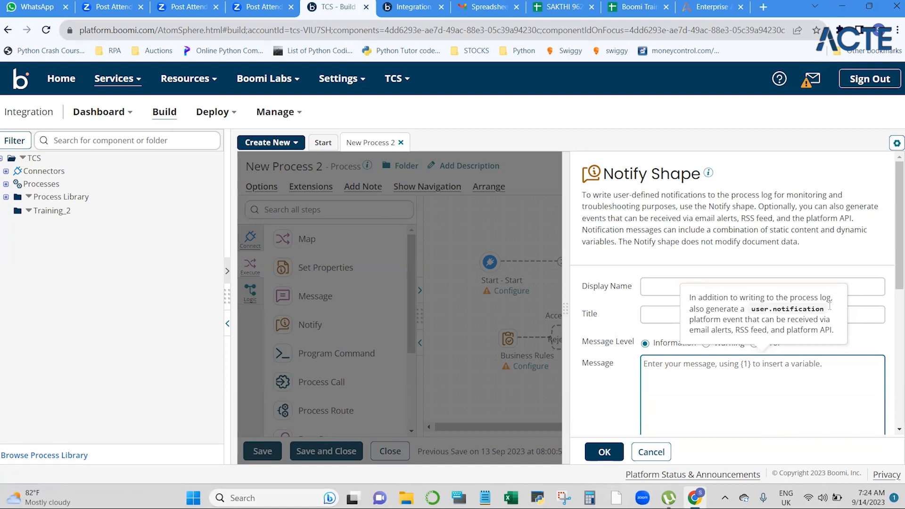
{"action": "triple_click", "coordinate": [754, 219]}
{"action": "left_click", "coordinate": [755, 219]}
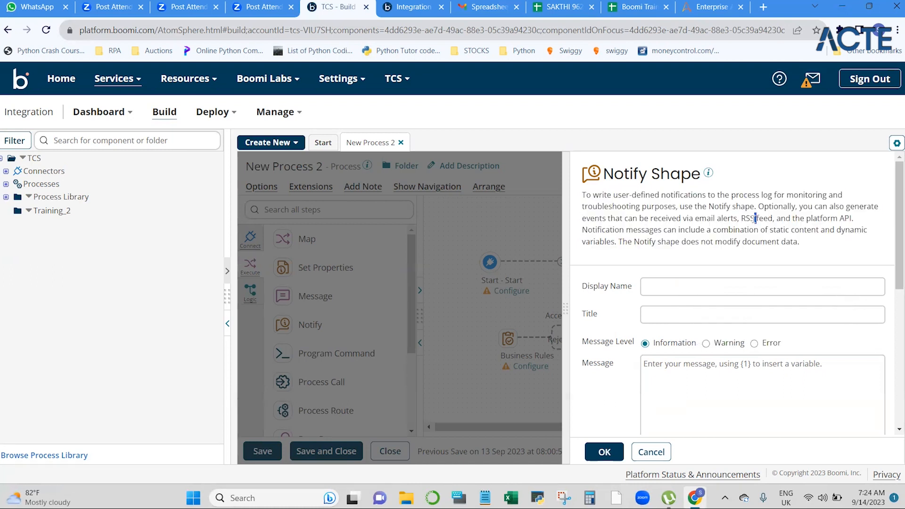
{"action": "double_click", "coordinate": [749, 218]}
{"action": "left_click", "coordinate": [760, 188]}
{"action": "double_click", "coordinate": [714, 218]}
{"action": "triple_click", "coordinate": [826, 220]}
{"action": "left_click", "coordinate": [827, 219]}
Try the Warning and Error message levels for the Notify shape, return to Information, and discard the changes
{"action": "scroll", "coordinate": [780, 321], "scroll_direction": "down", "scroll_amount": 4}
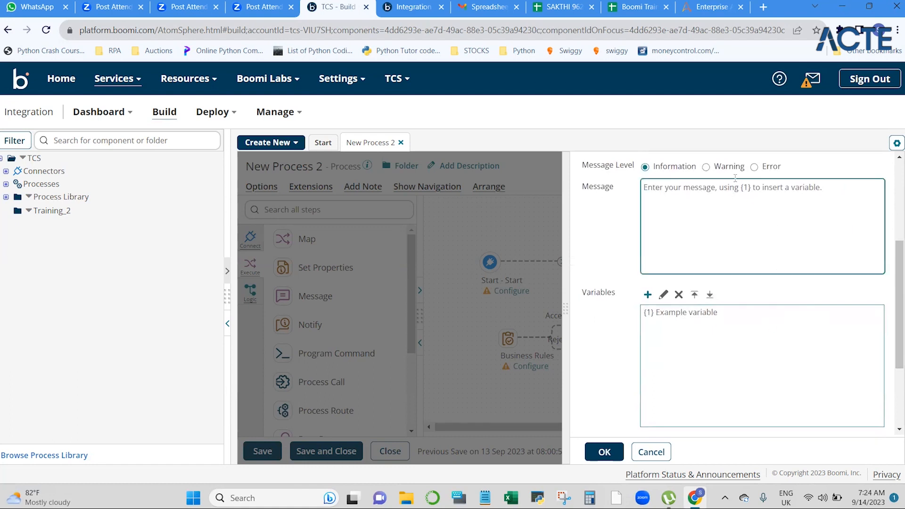
{"action": "left_click", "coordinate": [706, 168]}
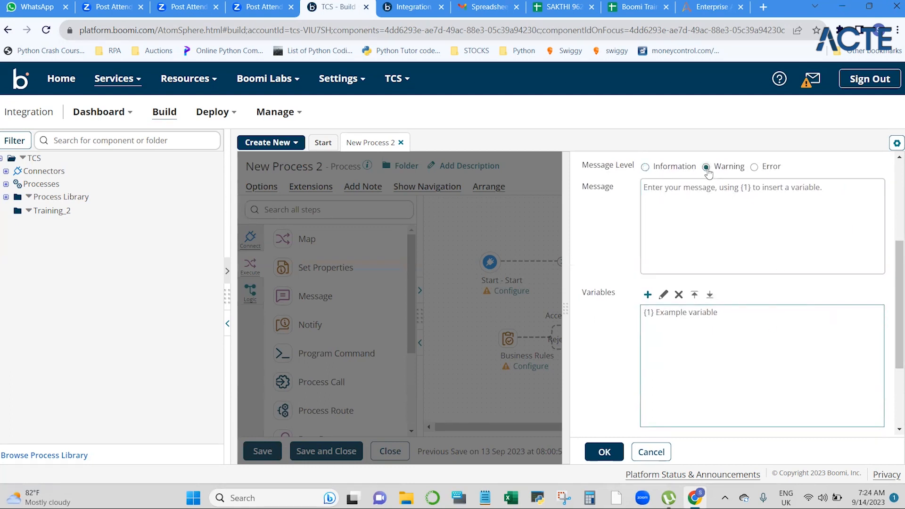
{"action": "left_click", "coordinate": [754, 167]}
{"action": "left_click", "coordinate": [659, 168]}
{"action": "scroll", "coordinate": [716, 313], "scroll_direction": "down", "scroll_amount": 1}
{"action": "scroll", "coordinate": [717, 317], "scroll_direction": "up", "scroll_amount": 2}
{"action": "scroll", "coordinate": [718, 318], "scroll_direction": "down", "scroll_amount": 3}
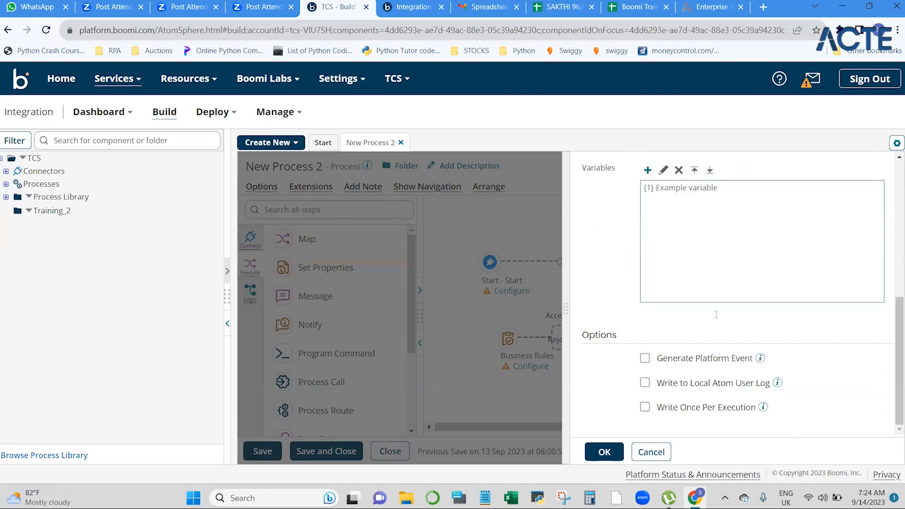
{"action": "scroll", "coordinate": [715, 315], "scroll_direction": "up", "scroll_amount": 5}
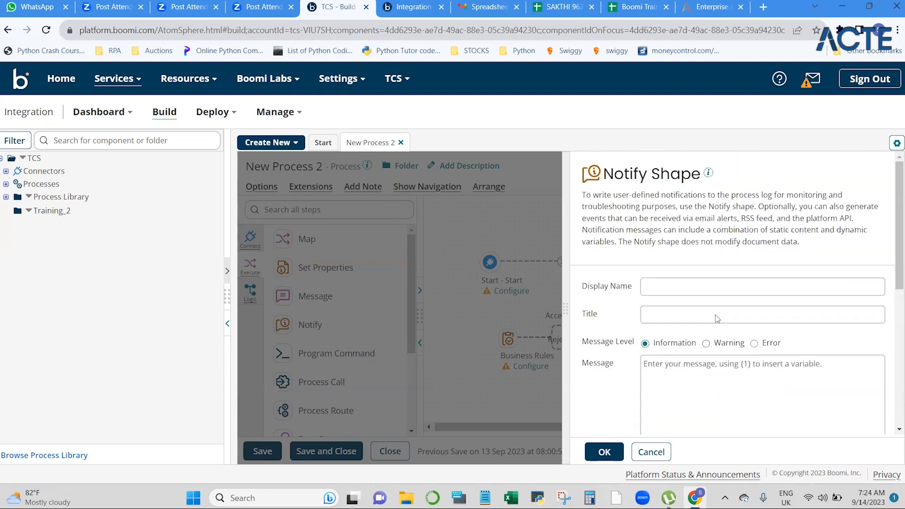
{"action": "left_click", "coordinate": [652, 451]}
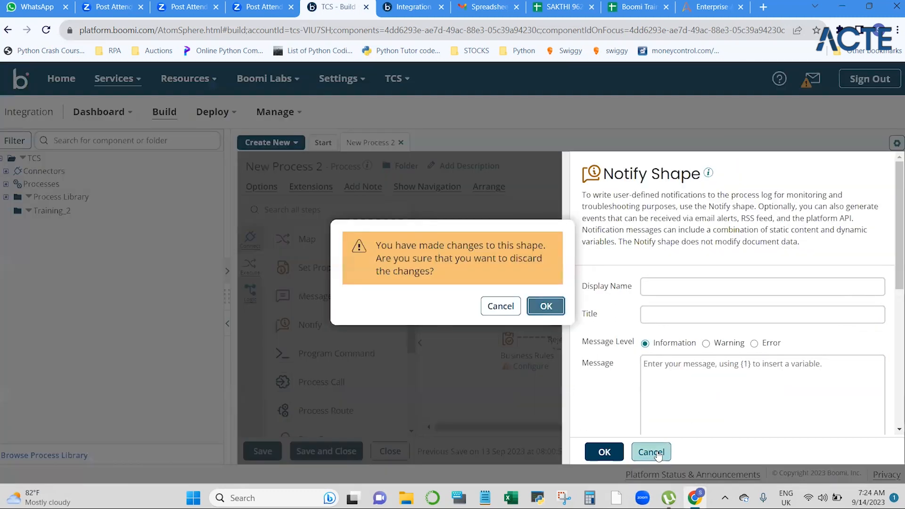
{"action": "left_click", "coordinate": [544, 309]}
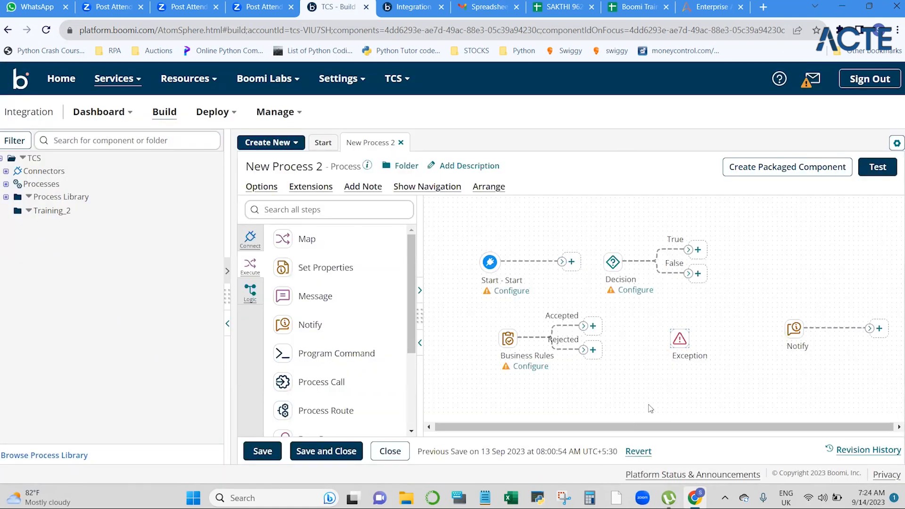
{"action": "scroll", "coordinate": [370, 401], "scroll_direction": "down", "scroll_amount": 5}
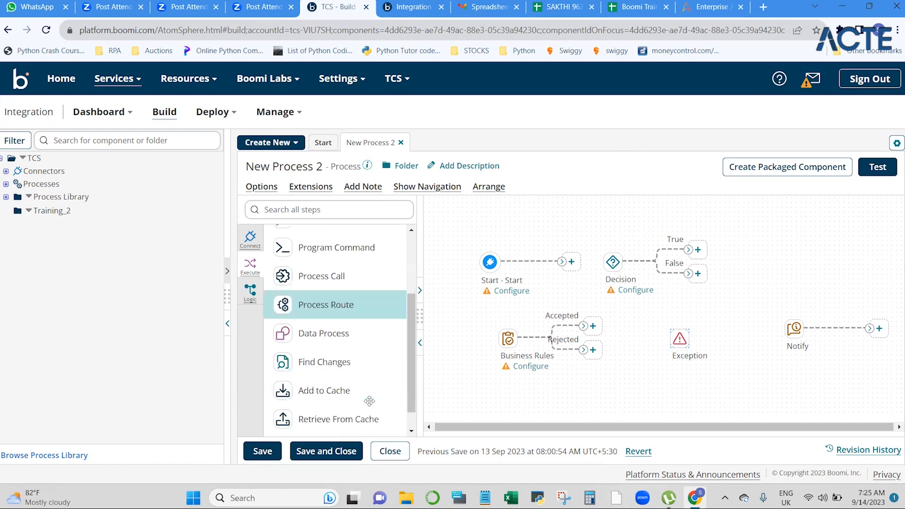
{"action": "scroll", "coordinate": [370, 401], "scroll_direction": "up", "scroll_amount": 5}
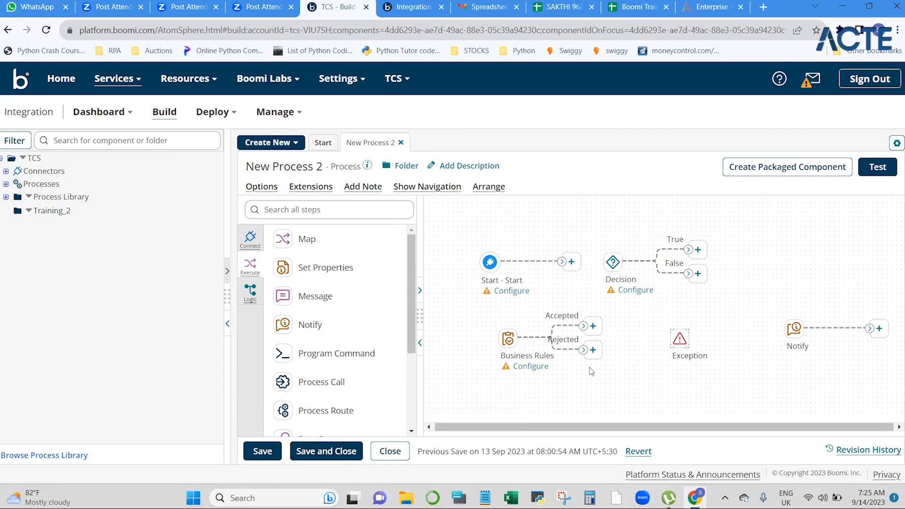
{"action": "left_click", "coordinate": [785, 326]}
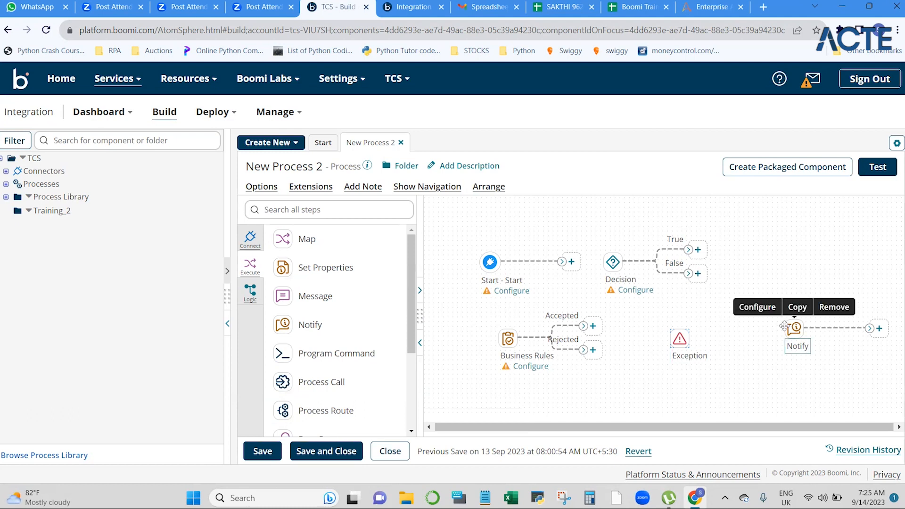
{"action": "mouse_move", "coordinate": [682, 339]}
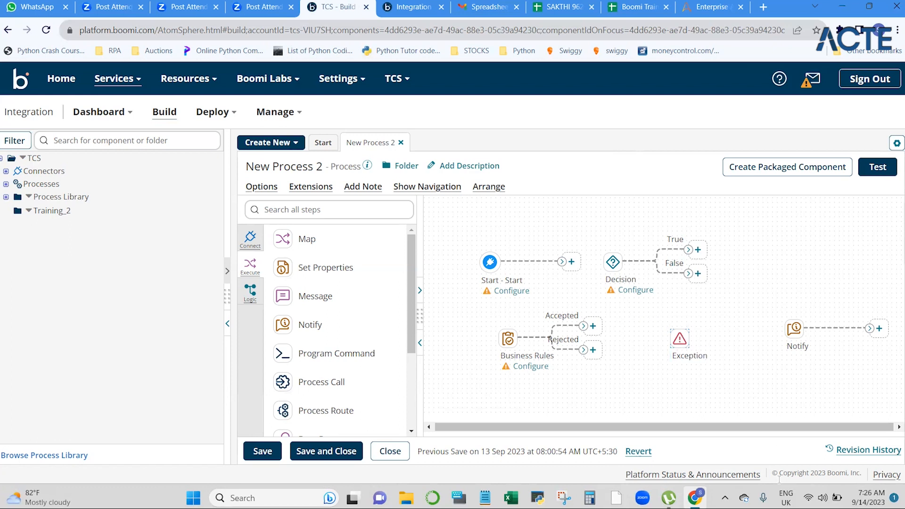
Remove the Business Rules, Exception and Notify shapes from the process together
{"action": "left_click_drag", "start_coordinate": [473, 376], "coordinate": [825, 317]}
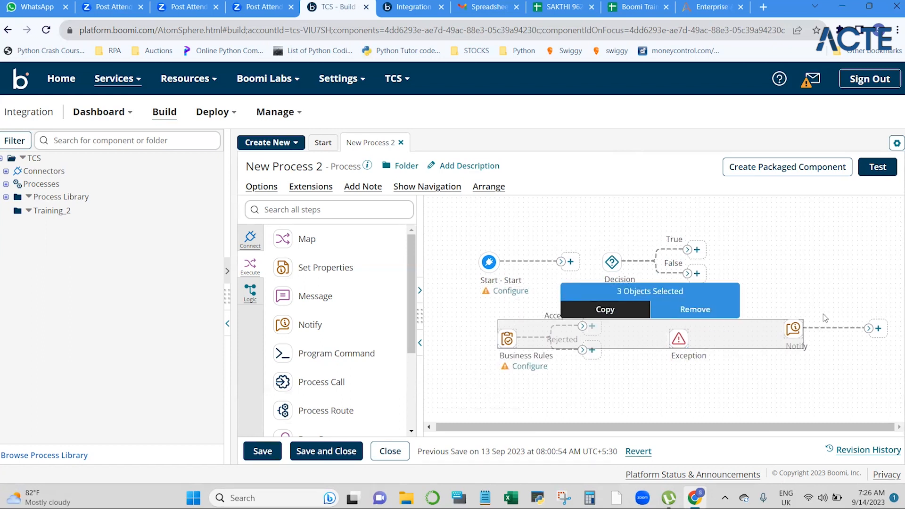
{"action": "left_click", "coordinate": [720, 311]}
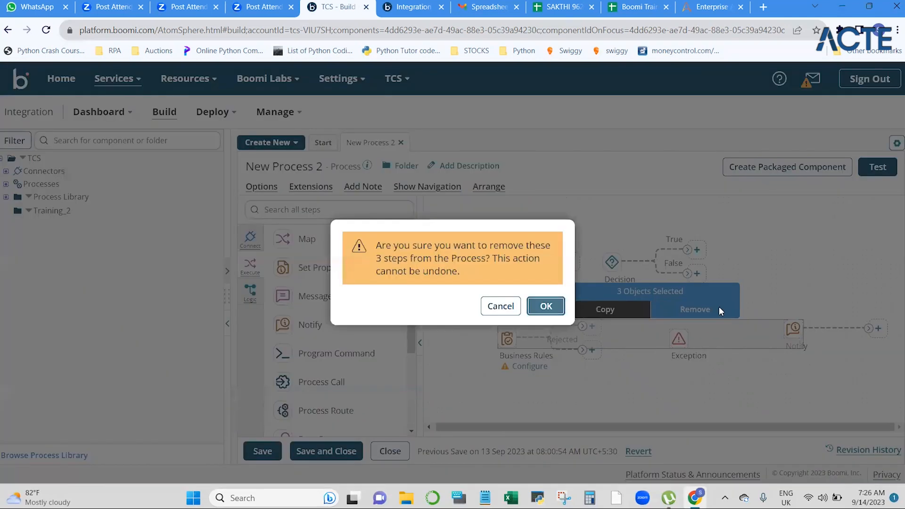
{"action": "left_click", "coordinate": [557, 308]}
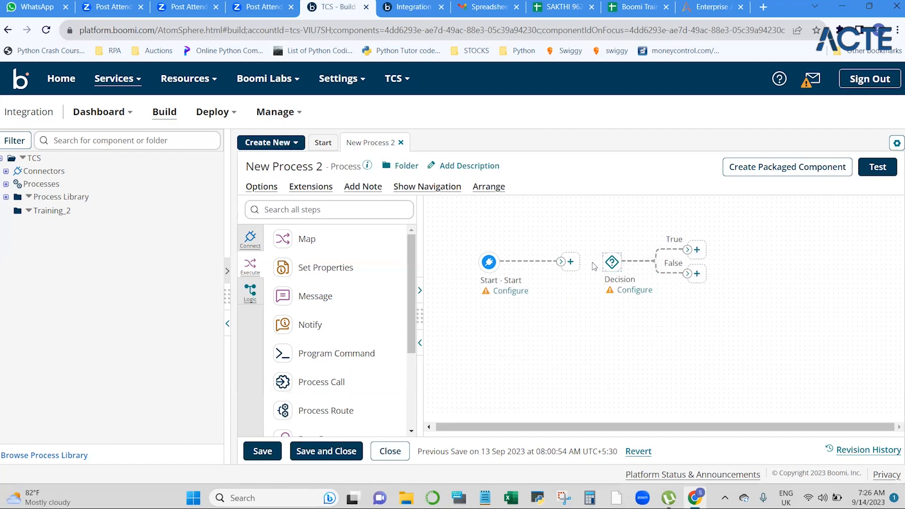
Remove the Decision shape from the process and confirm its removal
{"action": "mouse_move", "coordinate": [608, 262]}
{"action": "left_click", "coordinate": [651, 239]}
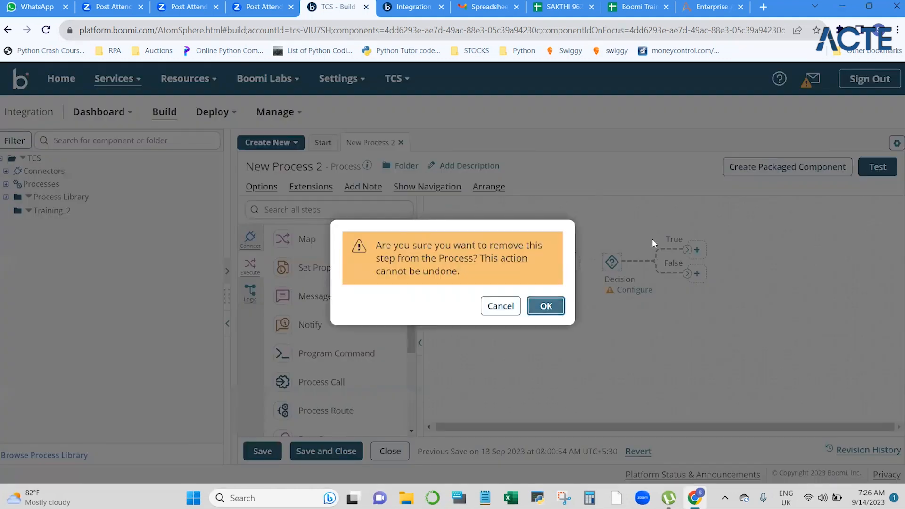
{"action": "left_click", "coordinate": [545, 307]}
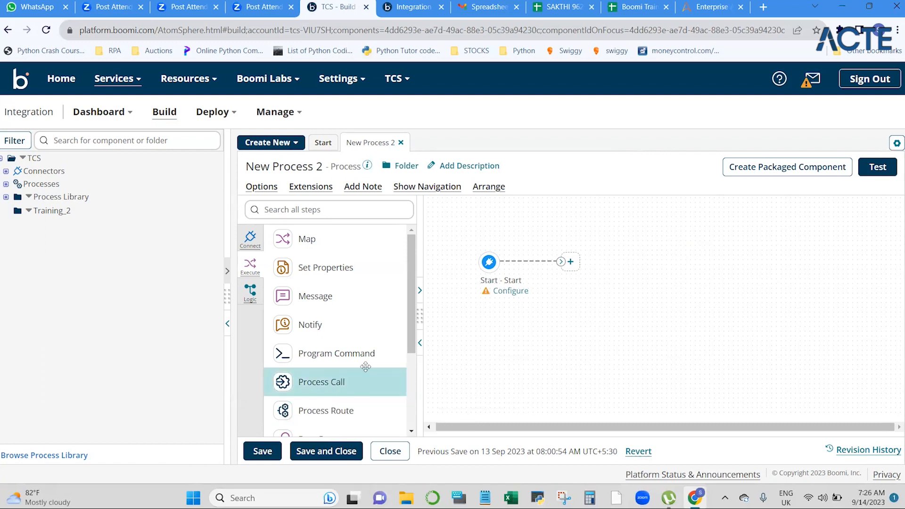
Expand the Processes folder in the component tree and place an unconnected Process Call shape on the canvas
{"action": "left_click_drag", "start_coordinate": [412, 348], "coordinate": [410, 384]}
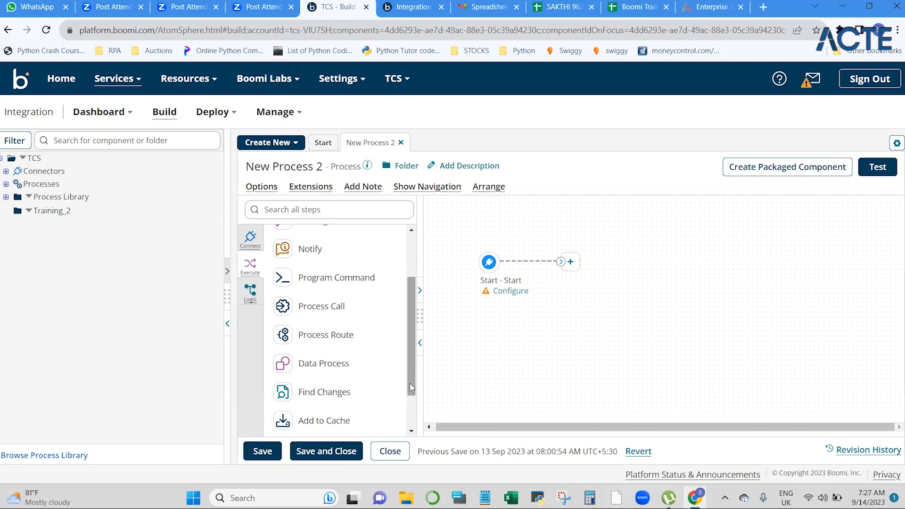
{"action": "left_click", "coordinate": [5, 184]}
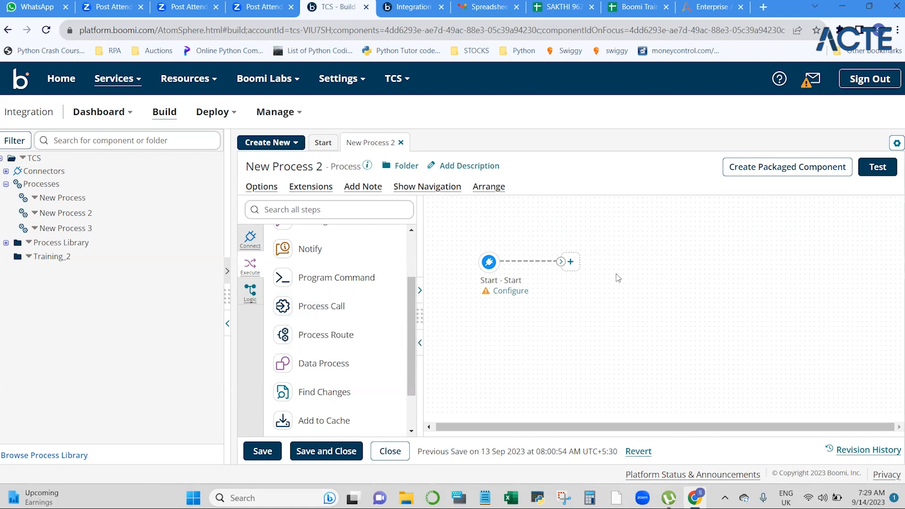
{"action": "left_click_drag", "start_coordinate": [283, 306], "coordinate": [669, 287]}
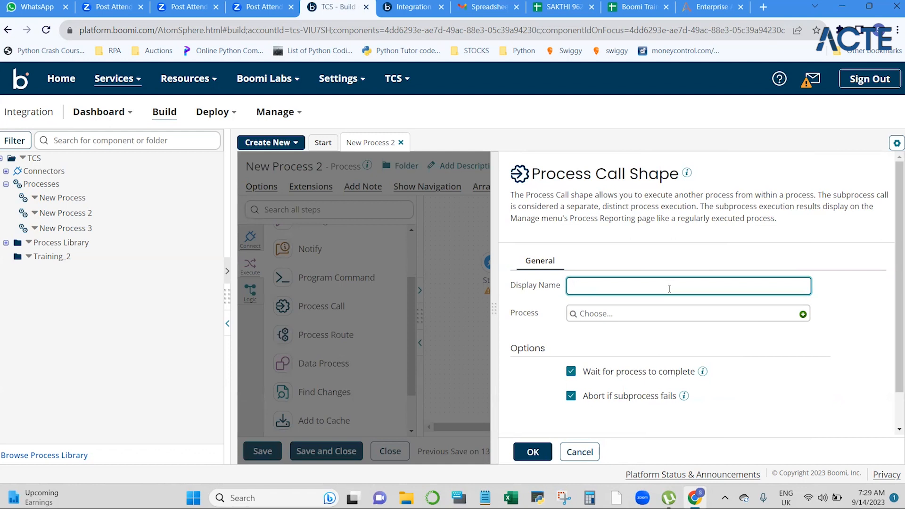
Examine which processes the Process Call shape can execute, then discard its configuration changes
{"action": "left_click", "coordinate": [653, 316]}
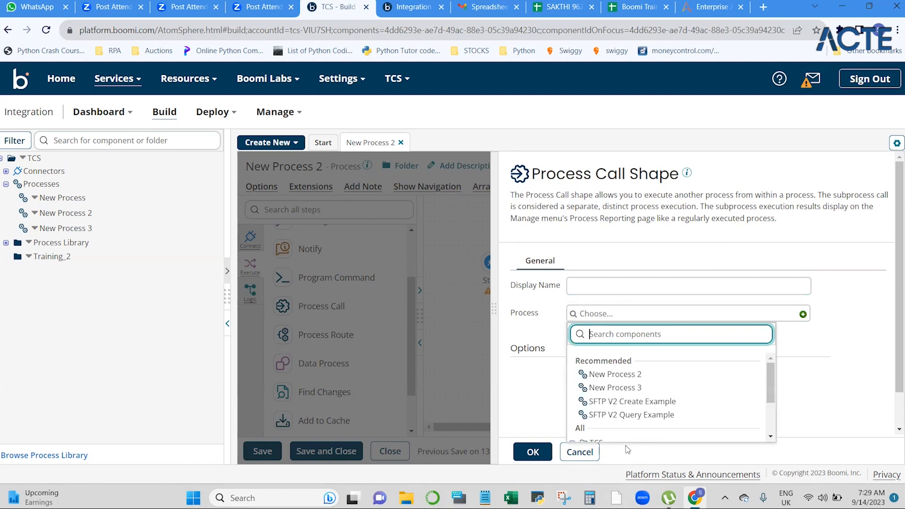
{"action": "scroll", "coordinate": [675, 396], "scroll_direction": "down", "scroll_amount": 2}
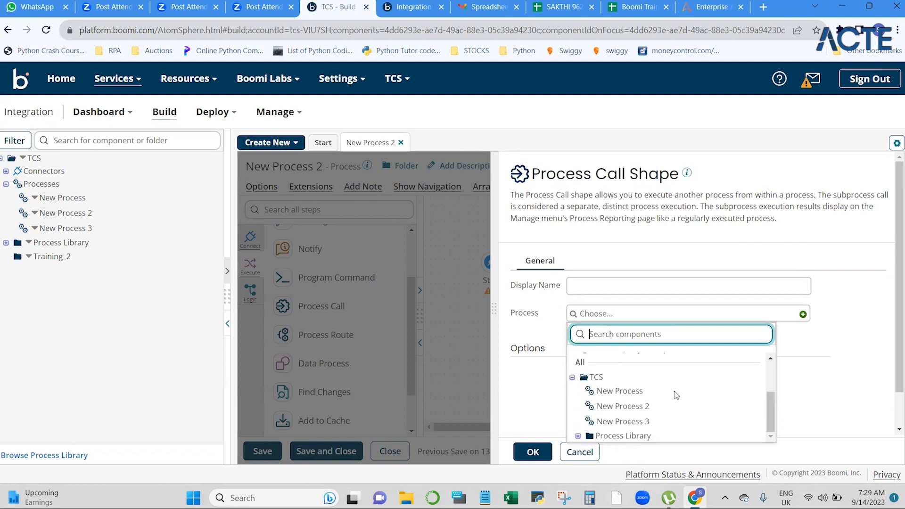
{"action": "scroll", "coordinate": [677, 395], "scroll_direction": "up", "scroll_amount": 2}
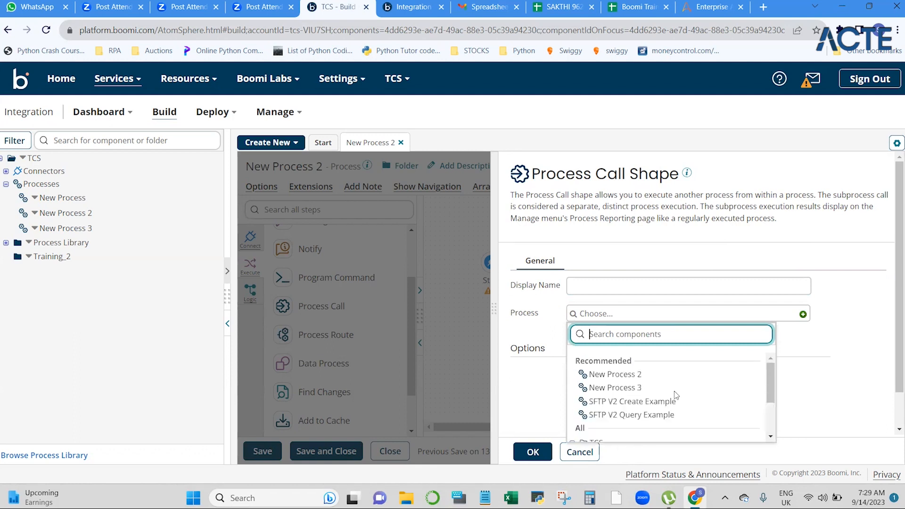
{"action": "left_click", "coordinate": [868, 284]}
{"action": "left_click", "coordinate": [587, 452]}
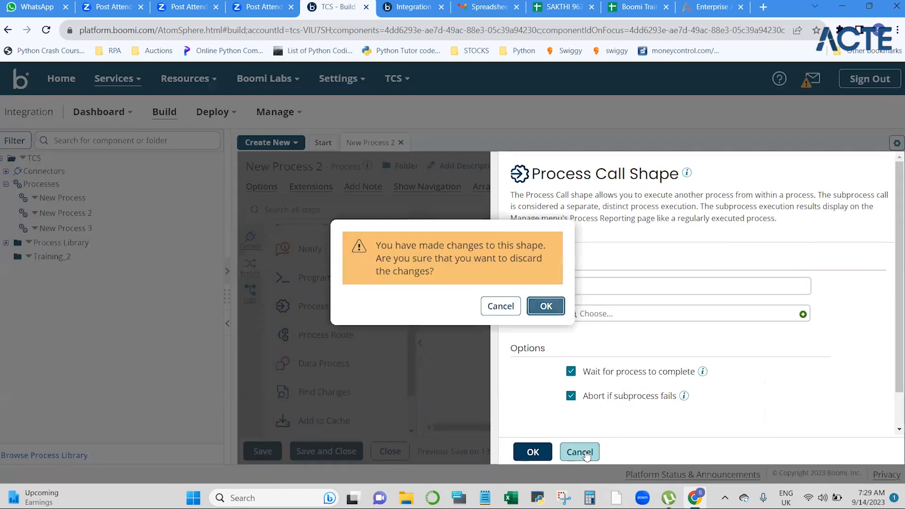
{"action": "left_click", "coordinate": [502, 307]}
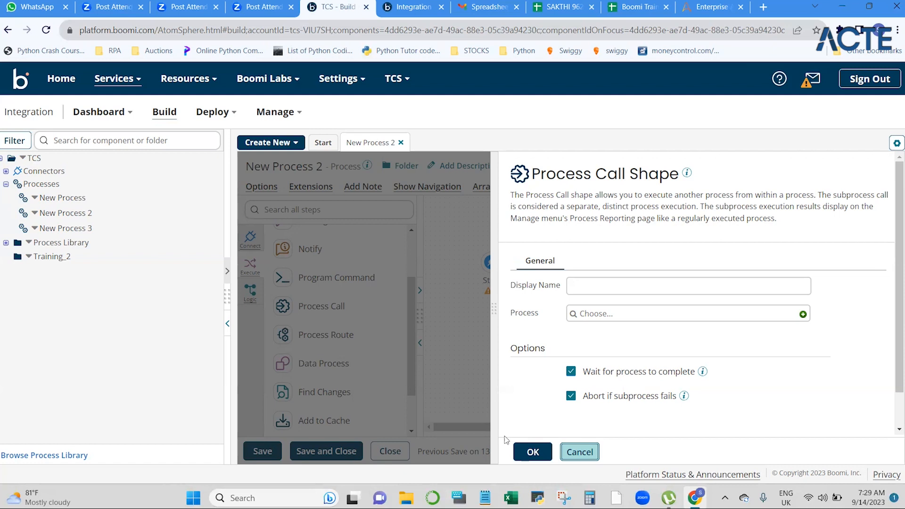
{"action": "left_click", "coordinate": [579, 453]}
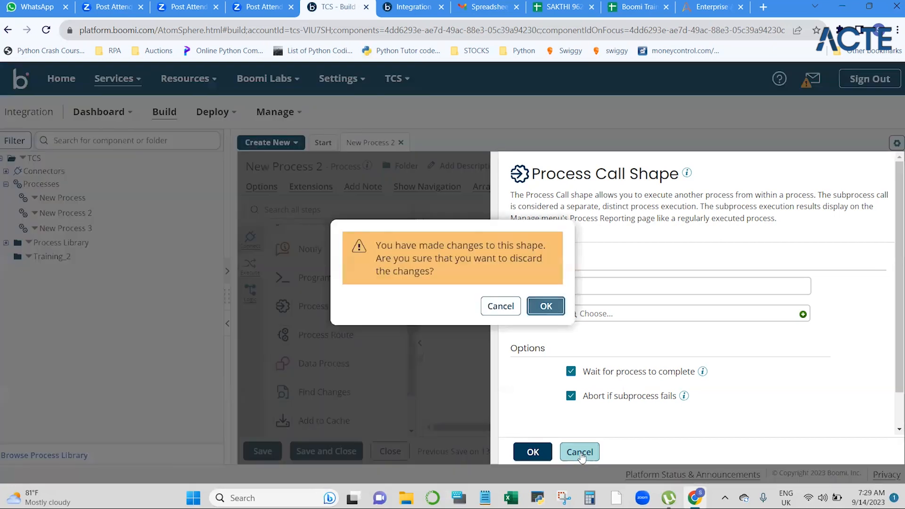
{"action": "left_click", "coordinate": [543, 306]}
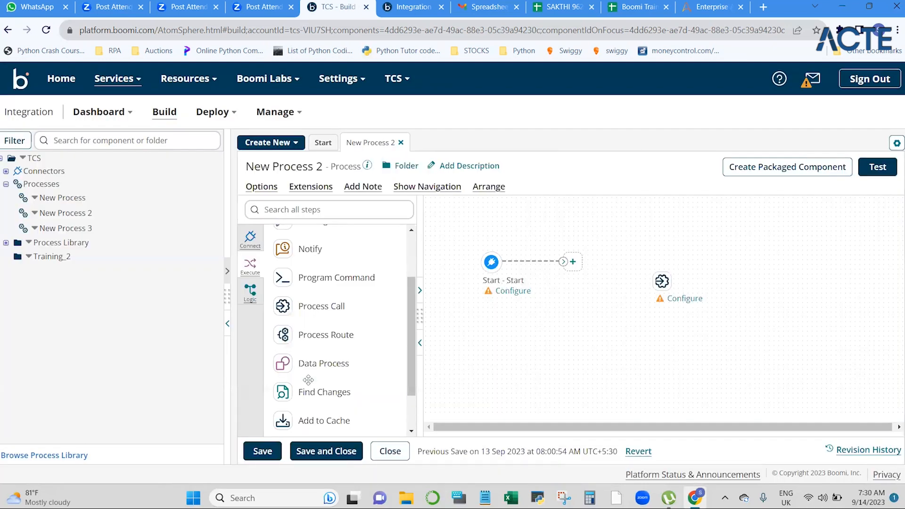
Place a Branch shape below the Process Call shape and set its number of branches to 4
{"action": "scroll", "coordinate": [332, 389], "scroll_direction": "down", "scroll_amount": 2}
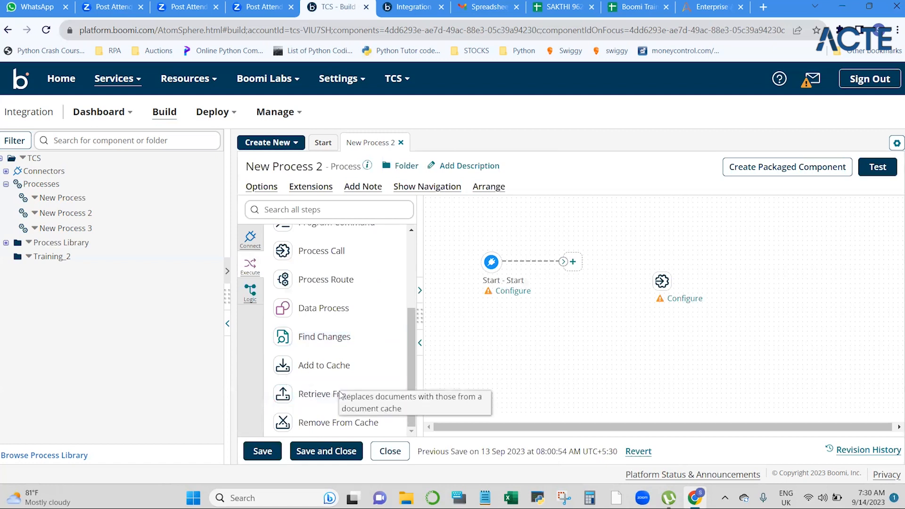
{"action": "left_click", "coordinate": [250, 291]}
{"action": "left_click_drag", "start_coordinate": [312, 239], "coordinate": [623, 328]}
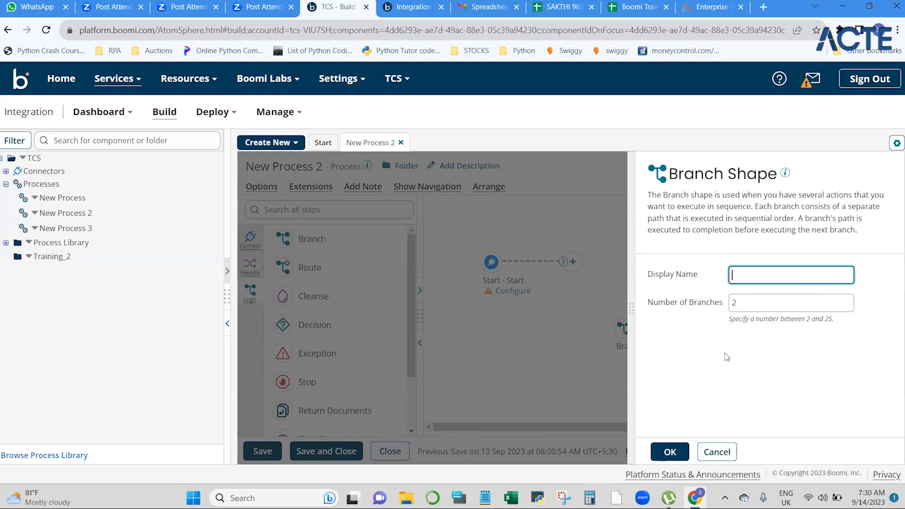
{"action": "left_click", "coordinate": [767, 309]}
{"action": "key", "text": "BackSpace"}
{"action": "type", "text": "4"}
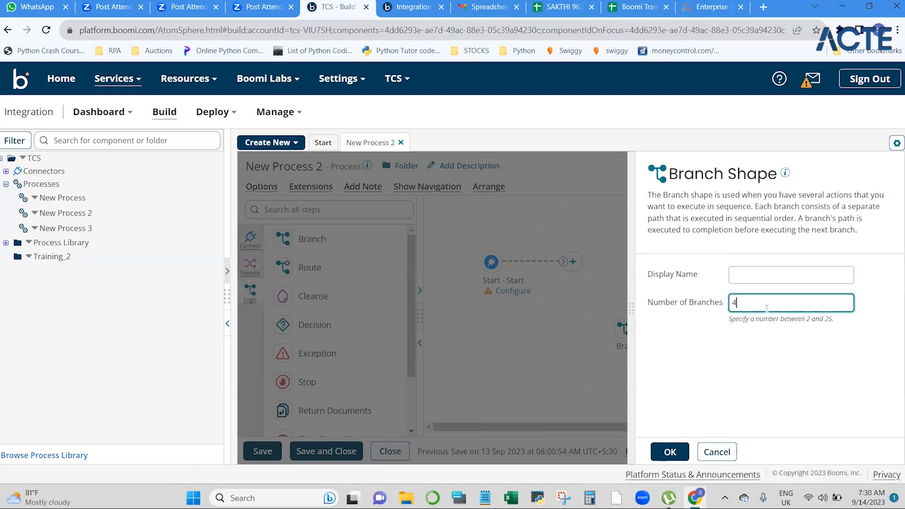
{"action": "left_click", "coordinate": [666, 450]}
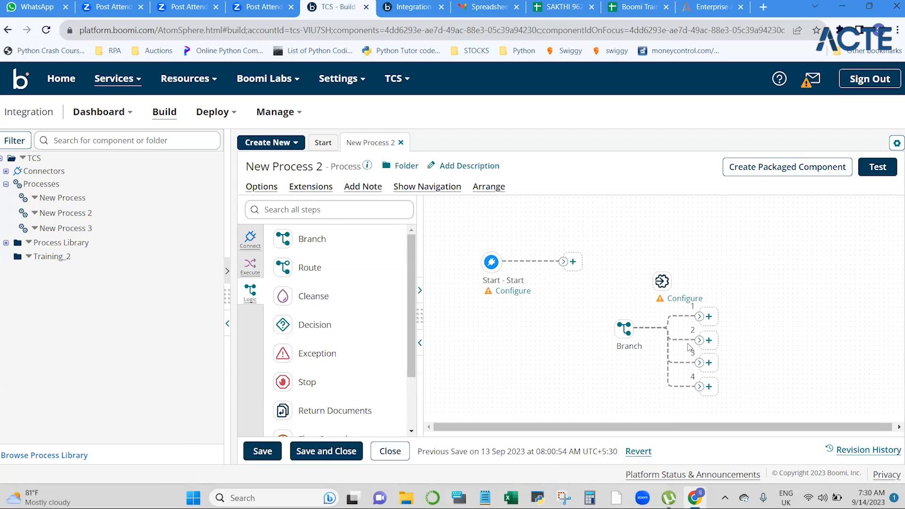
{"action": "left_click", "coordinate": [490, 261]}
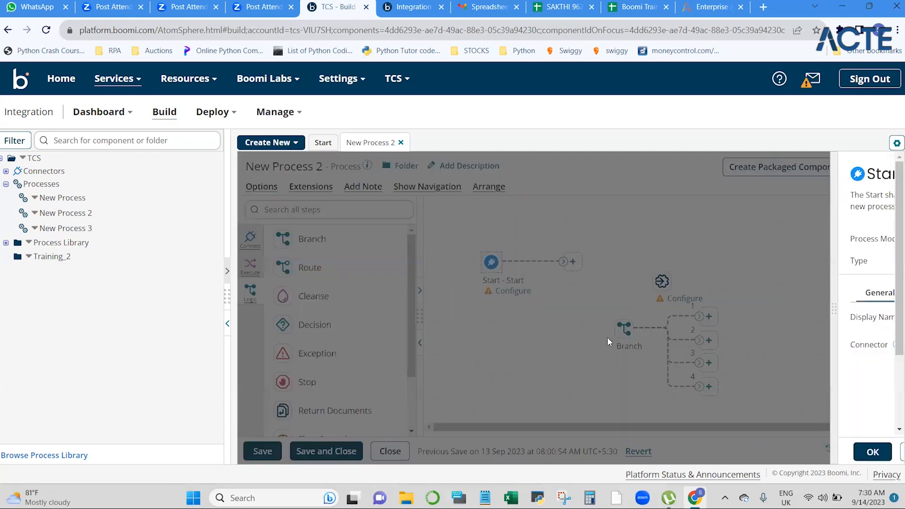
{"action": "left_click", "coordinate": [603, 451]}
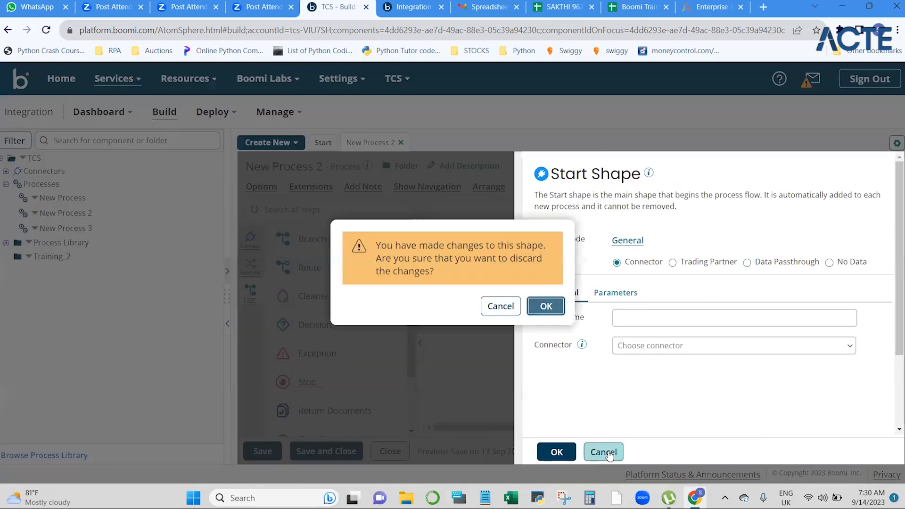
{"action": "left_click", "coordinate": [504, 307]}
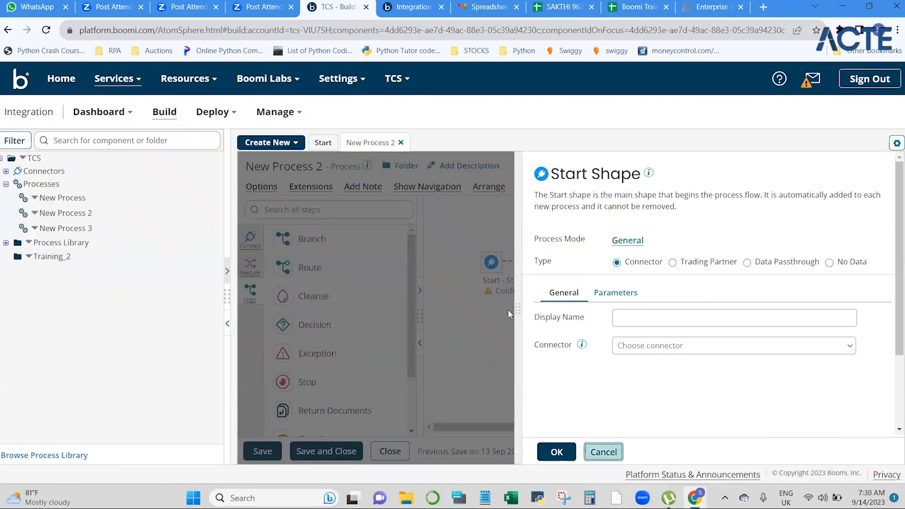
{"action": "left_click", "coordinate": [556, 452]}
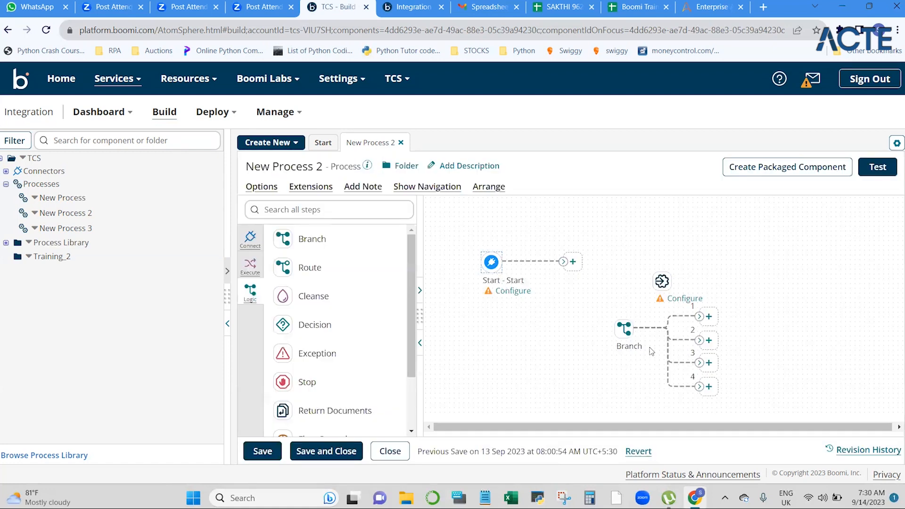
Attach the Branch shape to the Start shape's output and move the Process Call shape clear of the branches
{"action": "mouse_move", "coordinate": [625, 330]}
{"action": "left_click_drag", "start_coordinate": [625, 330], "coordinate": [573, 264]}
{"action": "mouse_move", "coordinate": [574, 261]}
{"action": "mouse_move", "coordinate": [662, 281]}
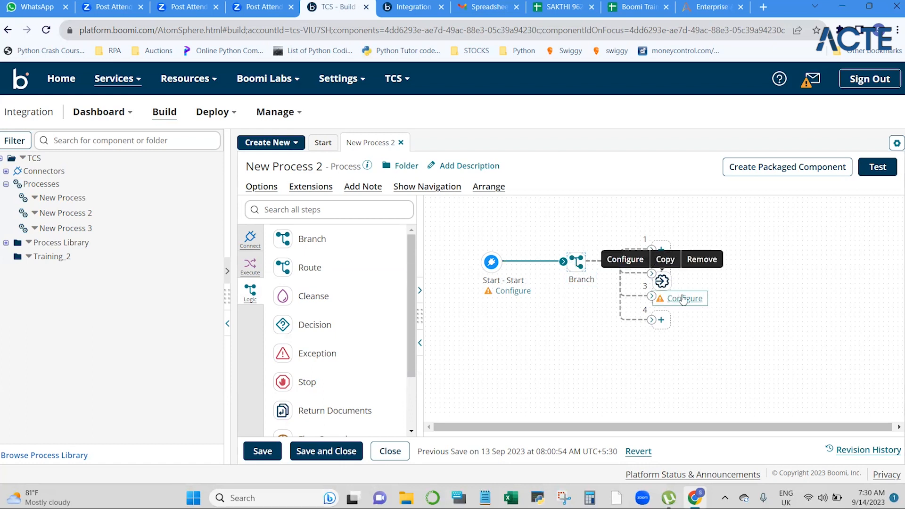
{"action": "left_click_drag", "start_coordinate": [669, 276], "coordinate": [821, 295]}
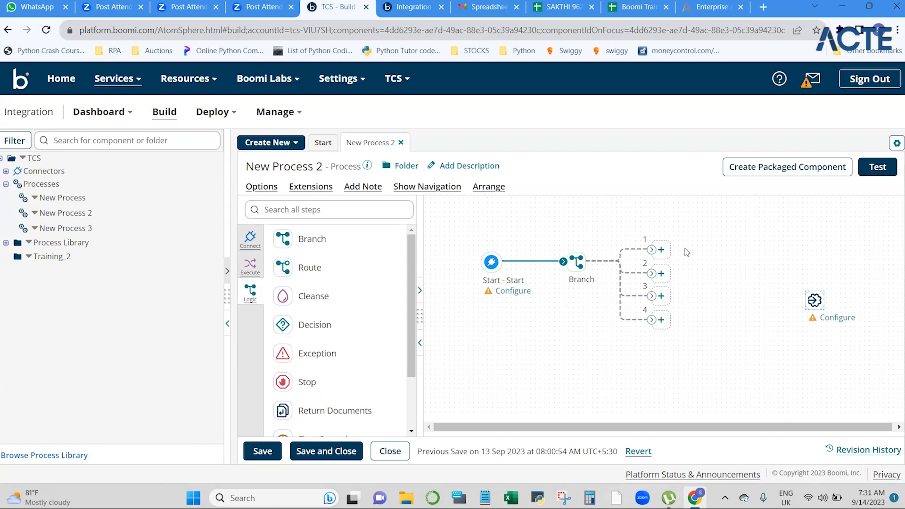
Attach the loose Process Call shape to branch 1 of the Branch shape
{"action": "left_click", "coordinate": [250, 267]}
{"action": "scroll", "coordinate": [360, 365], "scroll_direction": "up", "scroll_amount": 3}
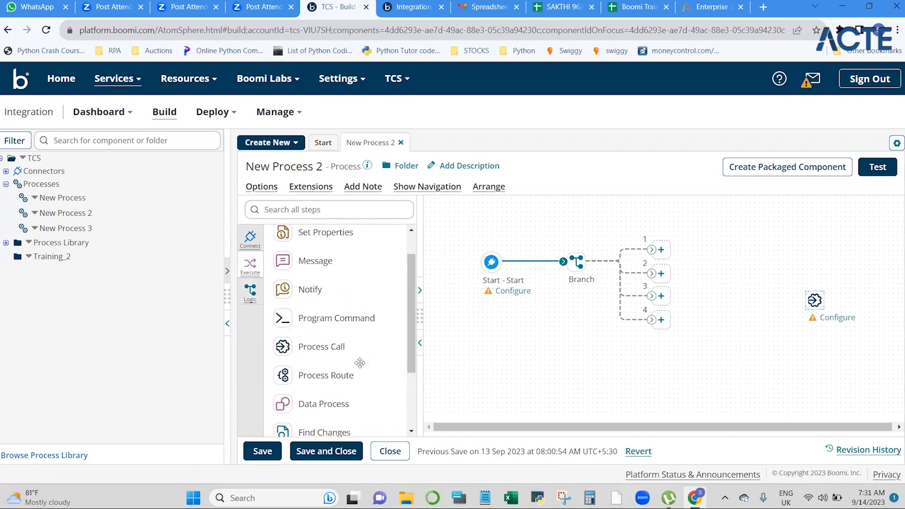
{"action": "scroll", "coordinate": [361, 358], "scroll_direction": "down", "scroll_amount": 1}
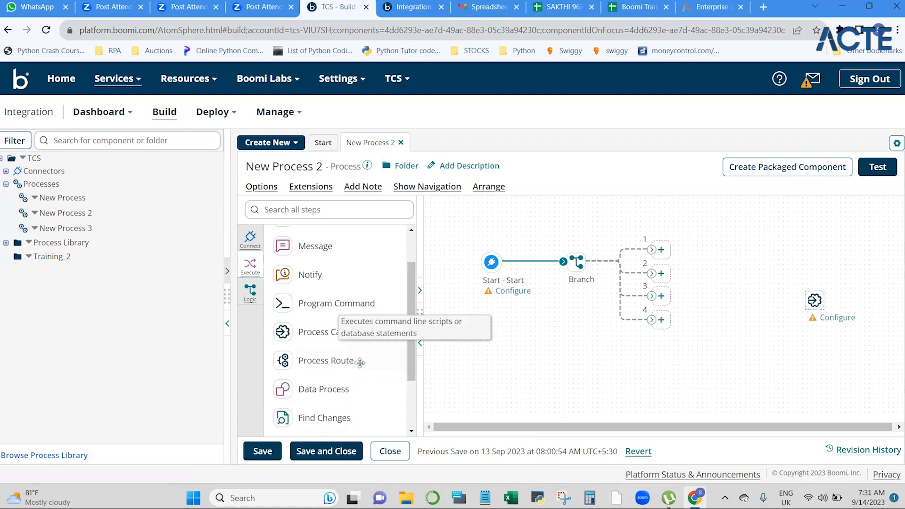
{"action": "left_click", "coordinate": [814, 300]}
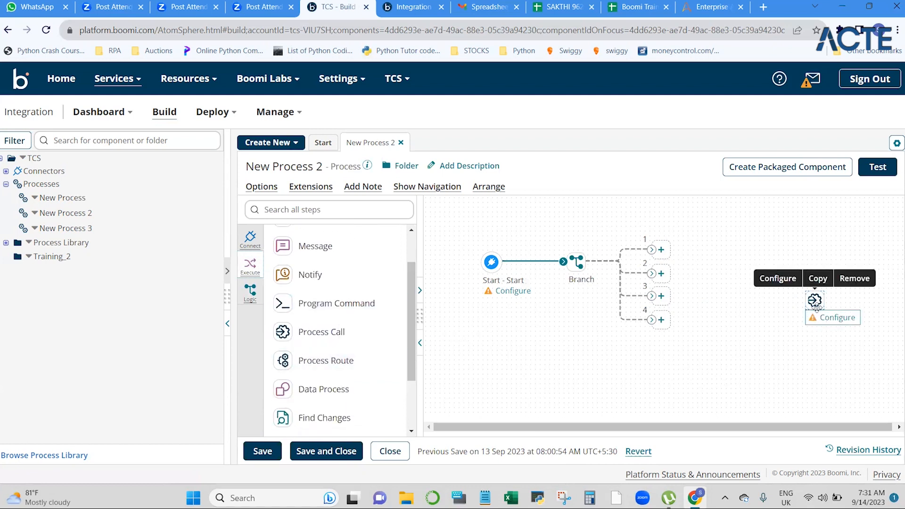
{"action": "left_click_drag", "start_coordinate": [815, 300], "coordinate": [662, 253]}
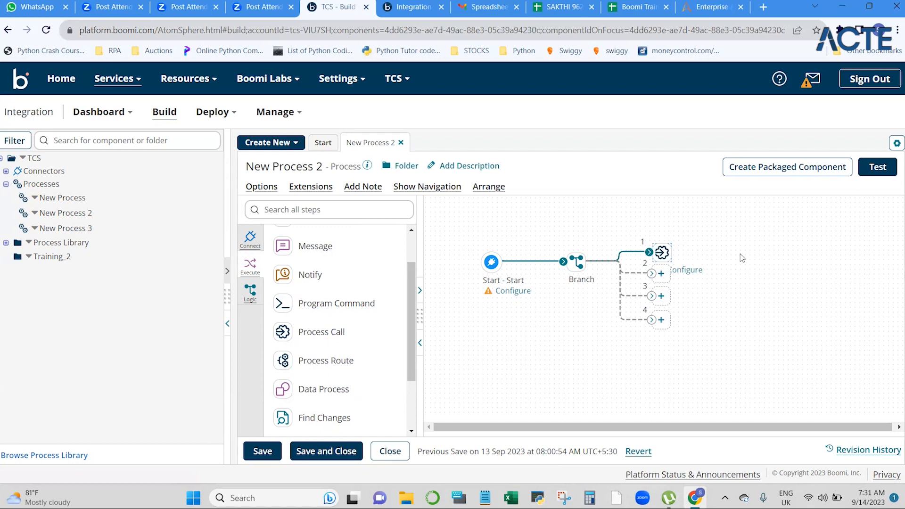
{"action": "double_click", "coordinate": [665, 255]}
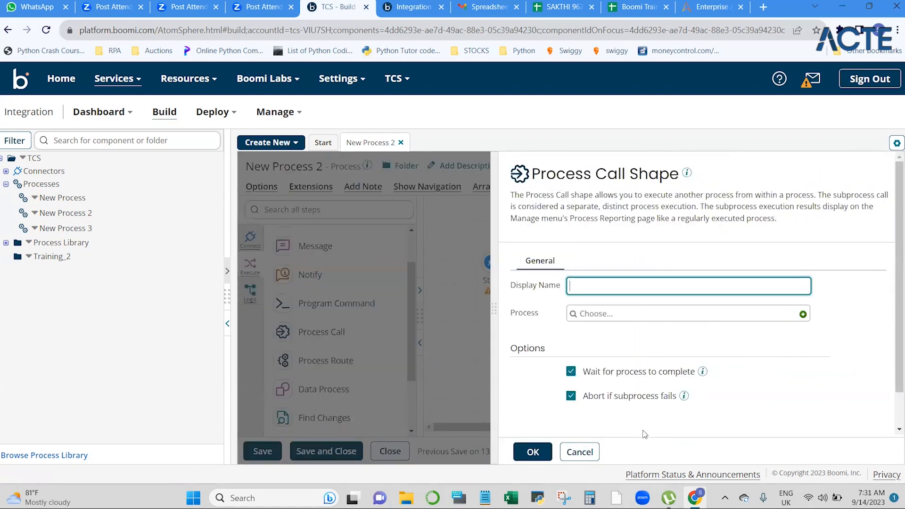
{"action": "left_click", "coordinate": [579, 452]}
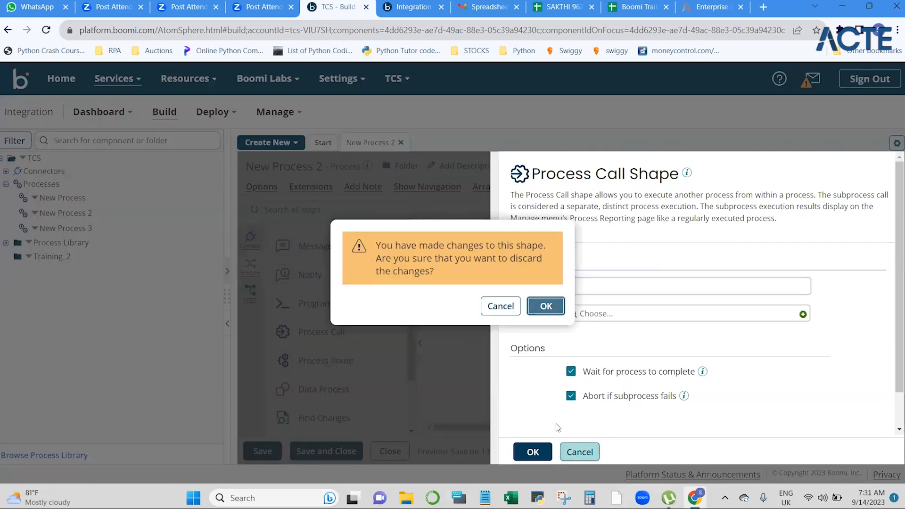
{"action": "left_click", "coordinate": [545, 307]}
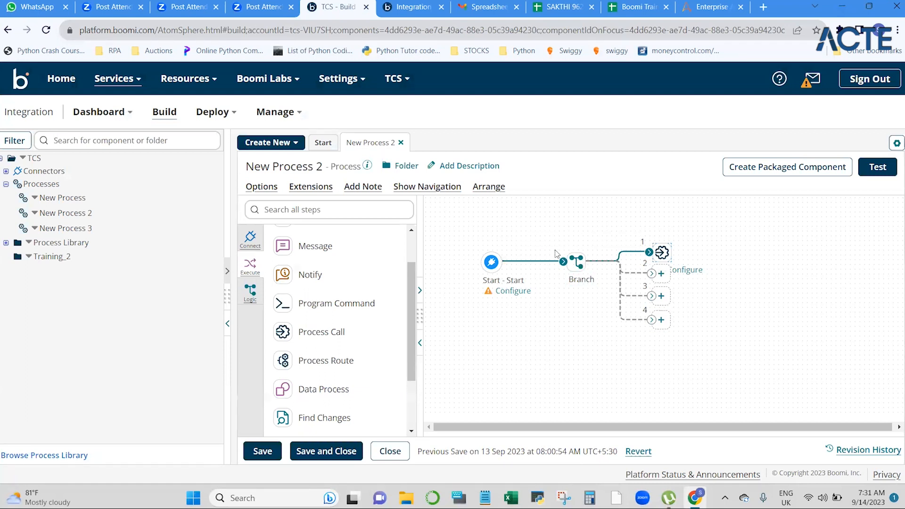
Add a Process Call step to the end of branch 4
{"action": "mouse_move", "coordinate": [581, 265]}
{"action": "left_click", "coordinate": [662, 321]}
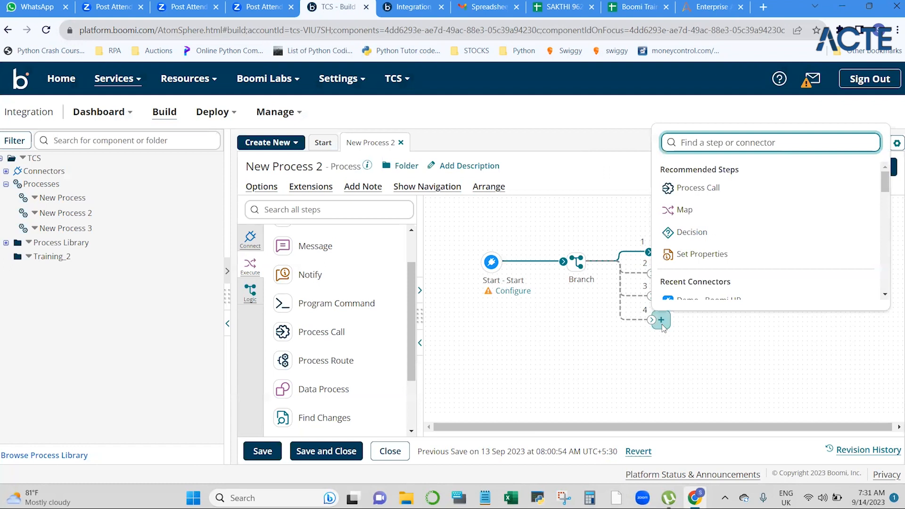
{"action": "left_click", "coordinate": [692, 189]}
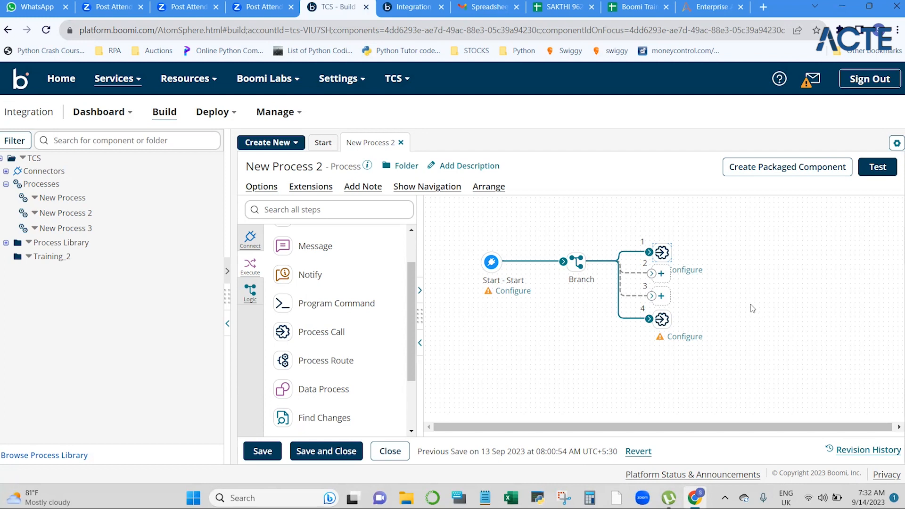
Set the Process Call shape on branch 1 to execute New Process 2
{"action": "left_click", "coordinate": [664, 253]}
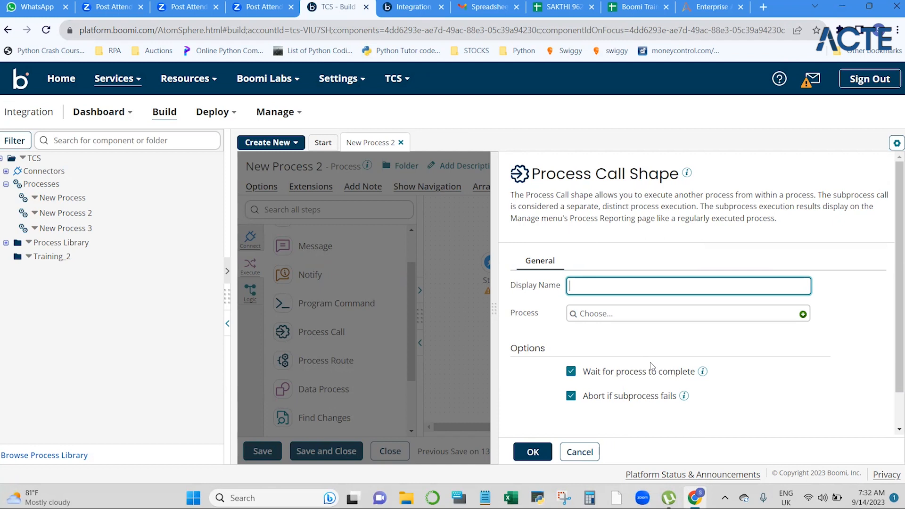
{"action": "left_click", "coordinate": [657, 315]}
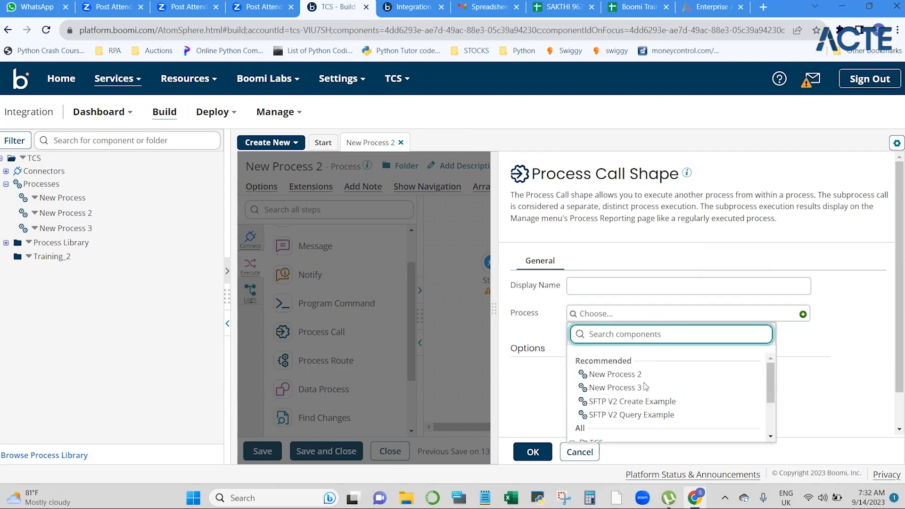
{"action": "scroll", "coordinate": [622, 380], "scroll_direction": "down", "scroll_amount": 2}
{"action": "scroll", "coordinate": [621, 380], "scroll_direction": "up", "scroll_amount": 2}
{"action": "left_click", "coordinate": [613, 376]}
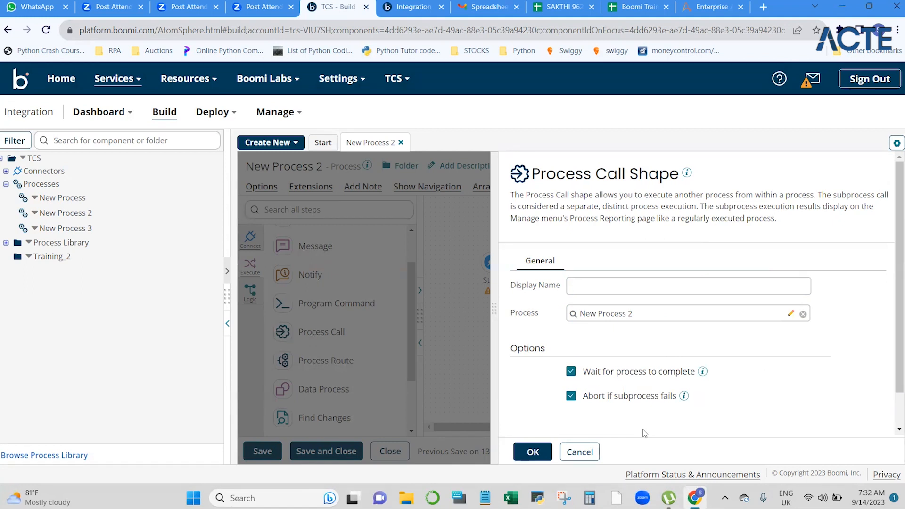
{"action": "scroll", "coordinate": [645, 434], "scroll_direction": "down", "scroll_amount": 1}
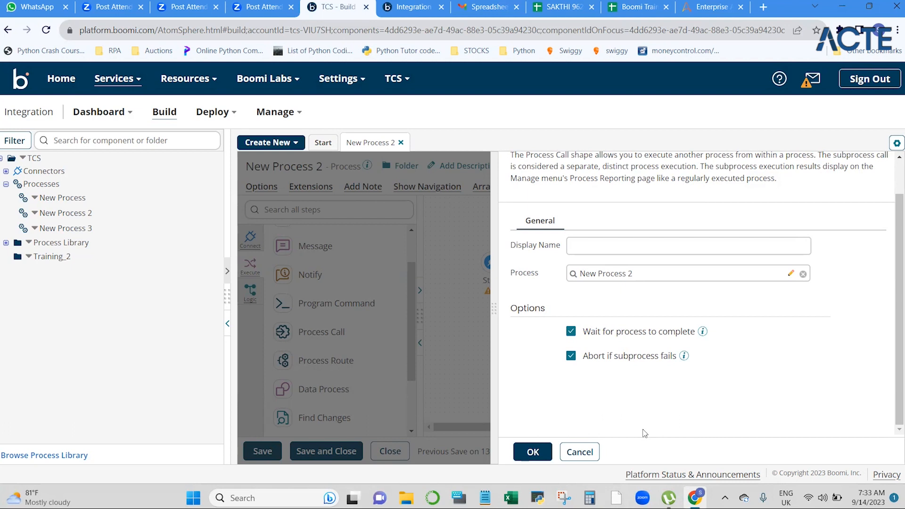
{"action": "scroll", "coordinate": [644, 433], "scroll_direction": "up", "scroll_amount": 1}
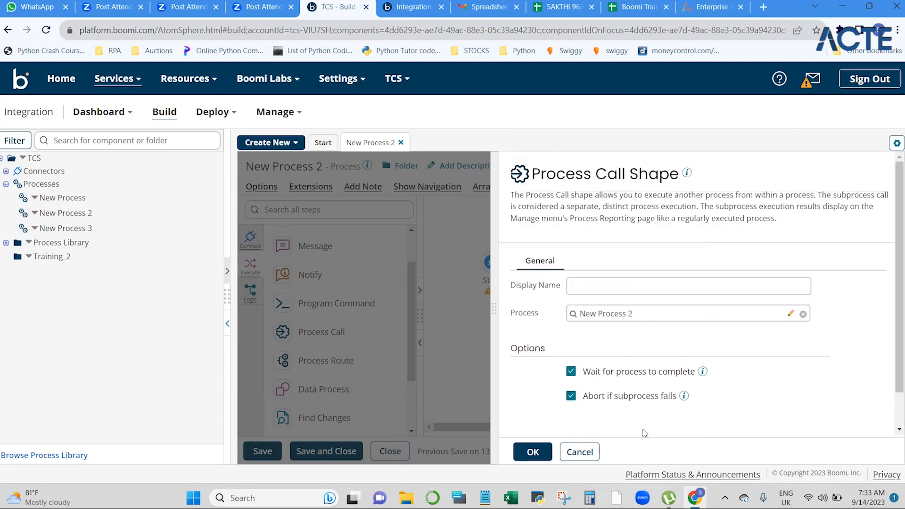
{"action": "scroll", "coordinate": [644, 432], "scroll_direction": "down", "scroll_amount": 1}
{"action": "left_click", "coordinate": [535, 450]}
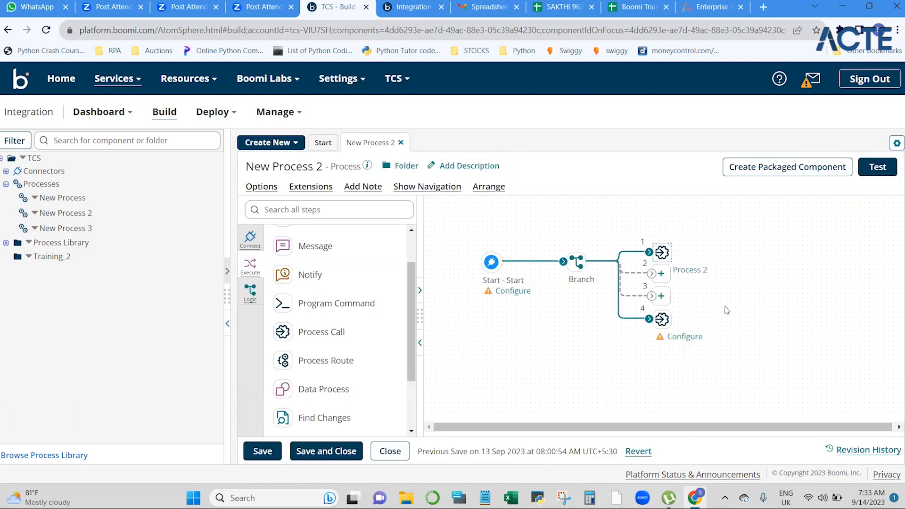
Change the process executed by branch 1's Process Call shape to New Process 3
{"action": "mouse_move", "coordinate": [660, 251]}
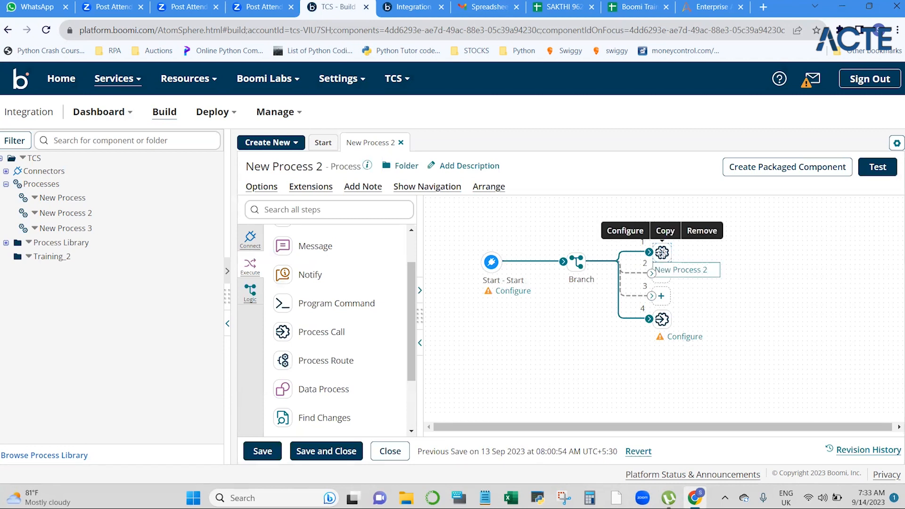
{"action": "left_click", "coordinate": [634, 232]}
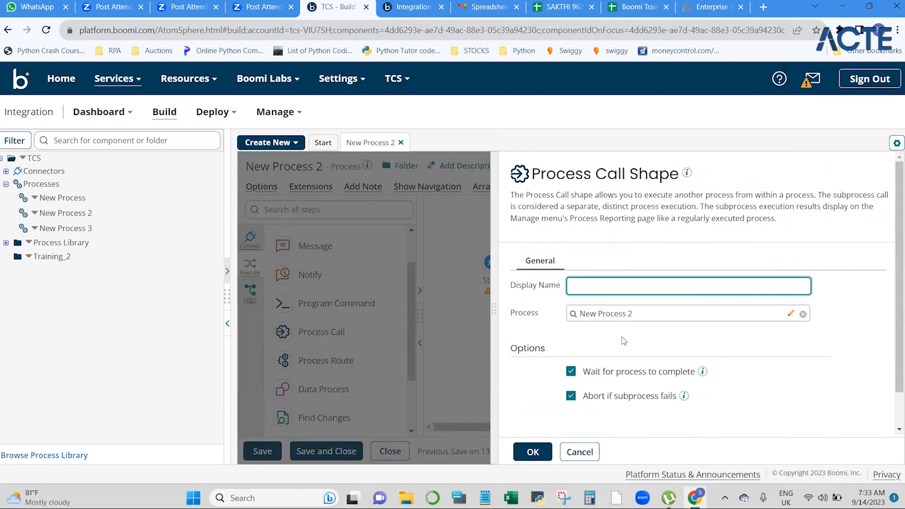
{"action": "left_click", "coordinate": [714, 320]}
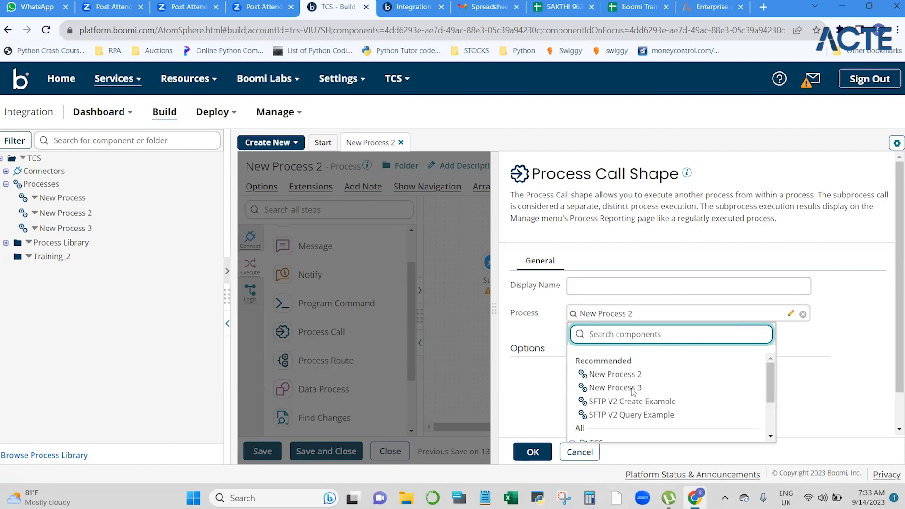
{"action": "left_click", "coordinate": [610, 389]}
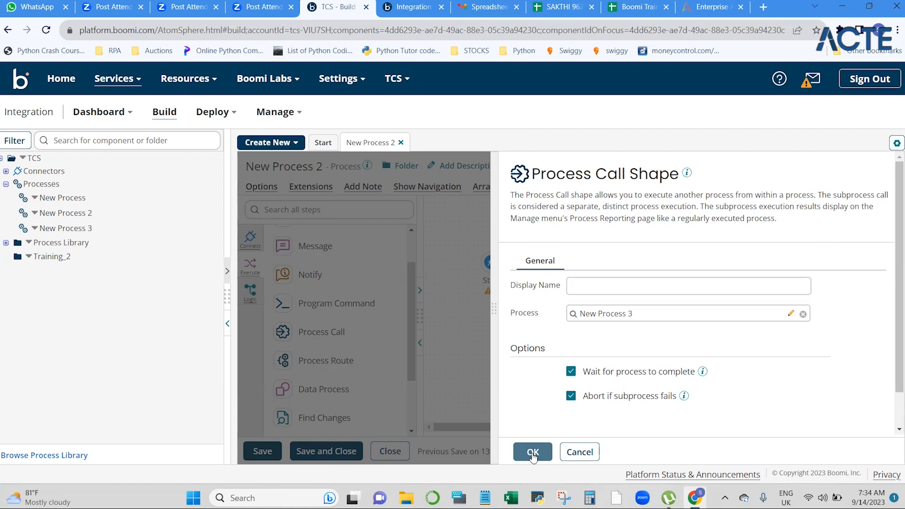
{"action": "left_click", "coordinate": [533, 452]}
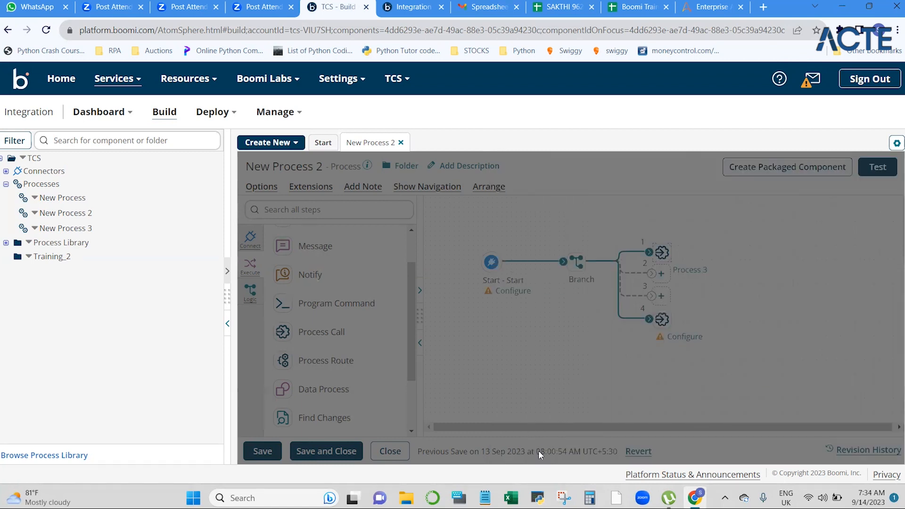
Read the help for the Abort if subprocess fails option of branch 1's Process Call shape, leaving its settings as they are
{"action": "mouse_move", "coordinate": [659, 319]}
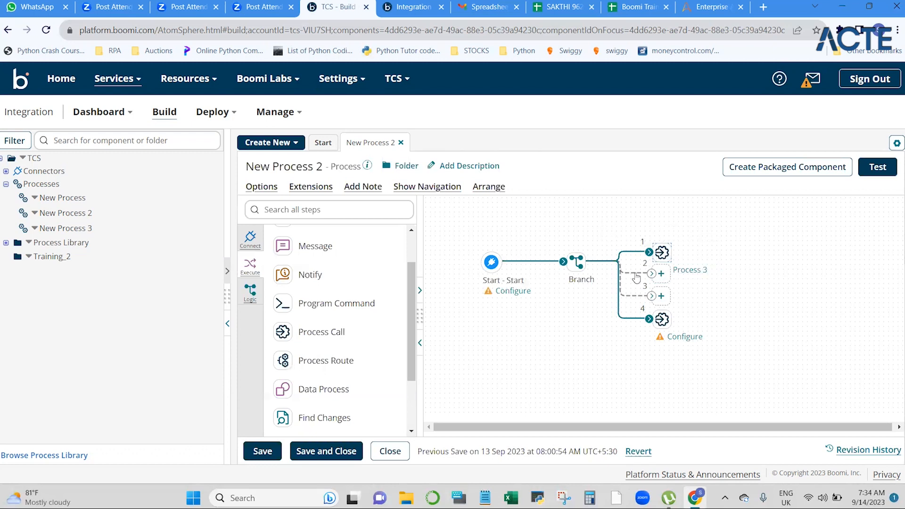
{"action": "mouse_move", "coordinate": [658, 253]}
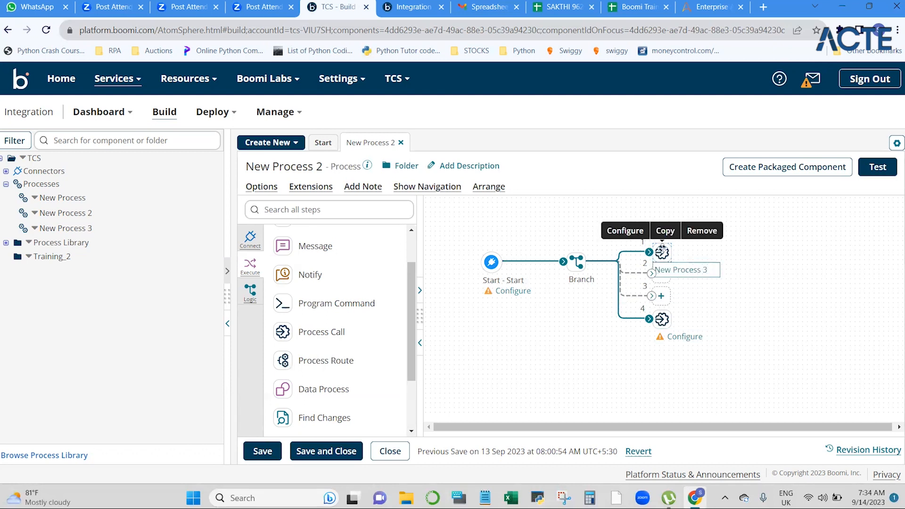
{"action": "left_click", "coordinate": [625, 231]}
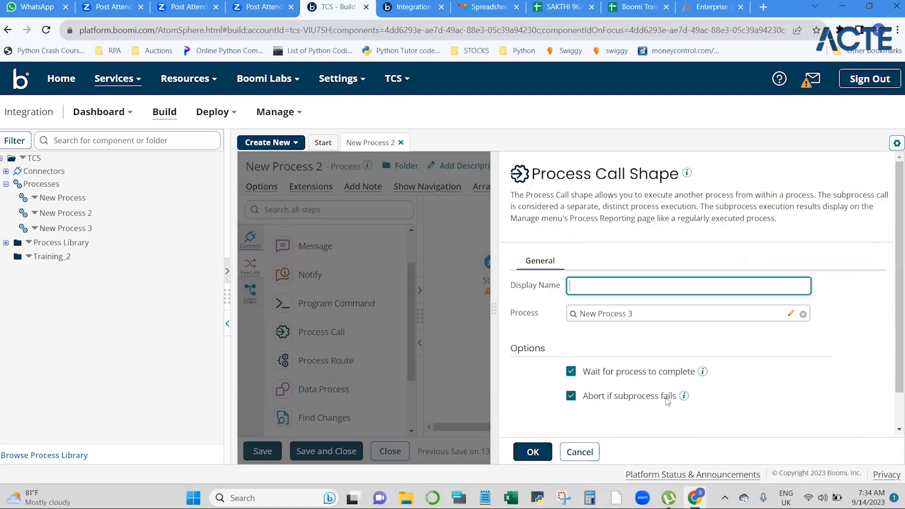
{"action": "left_click", "coordinate": [684, 397]}
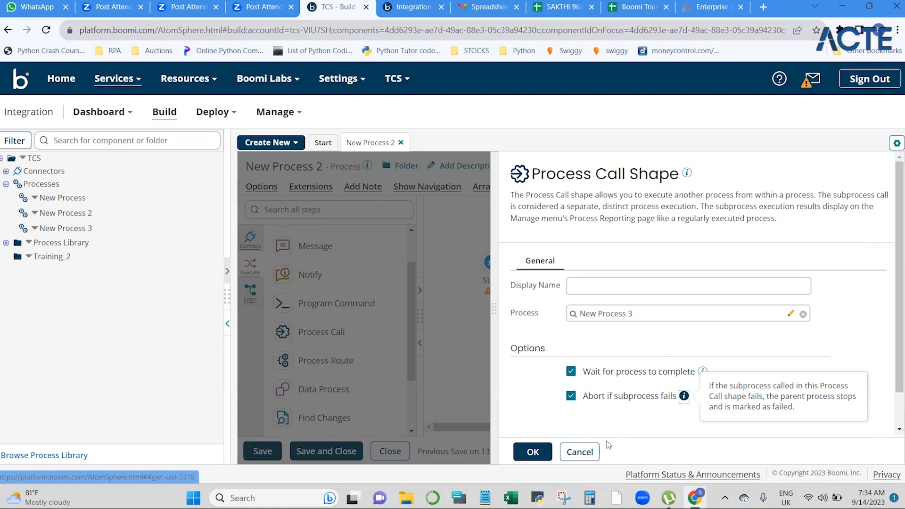
{"action": "left_click", "coordinate": [580, 453]}
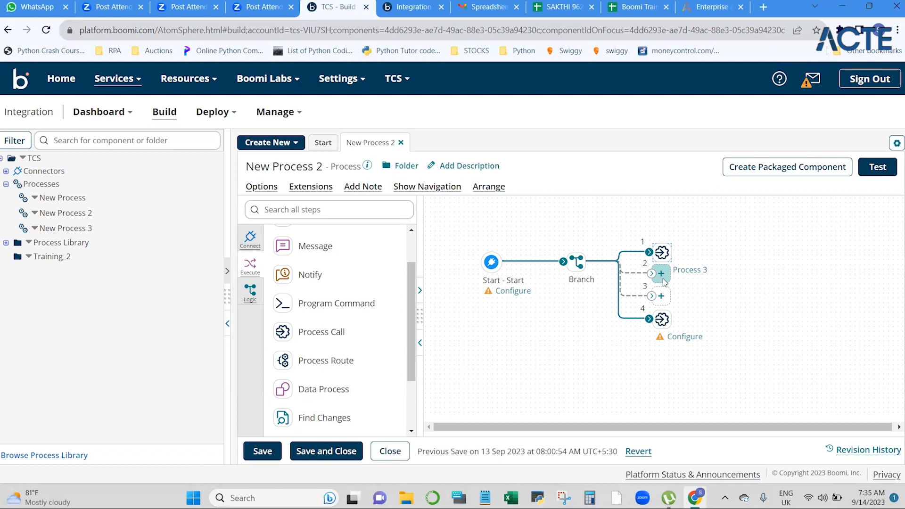
Configure branch 4's Process Call shape to execute SFTP V2 Query Example and review its settings
{"action": "mouse_move", "coordinate": [663, 319]}
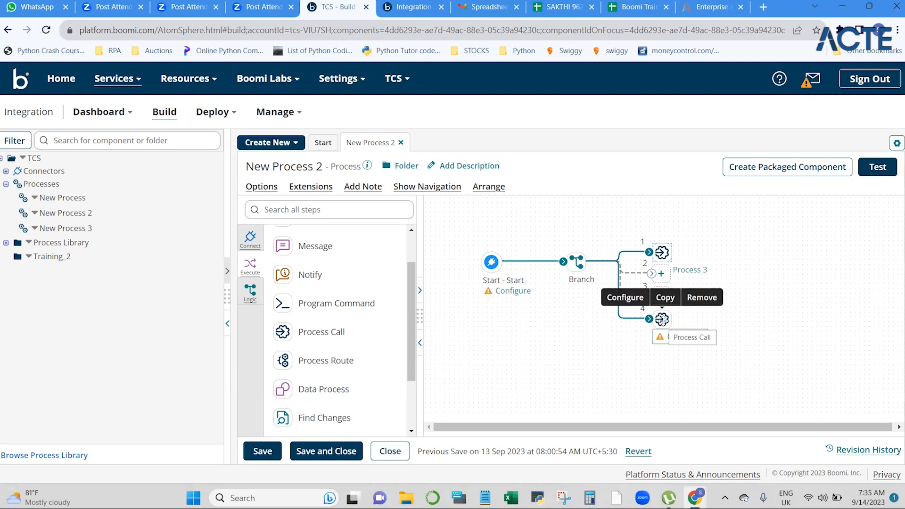
{"action": "left_click", "coordinate": [662, 319]}
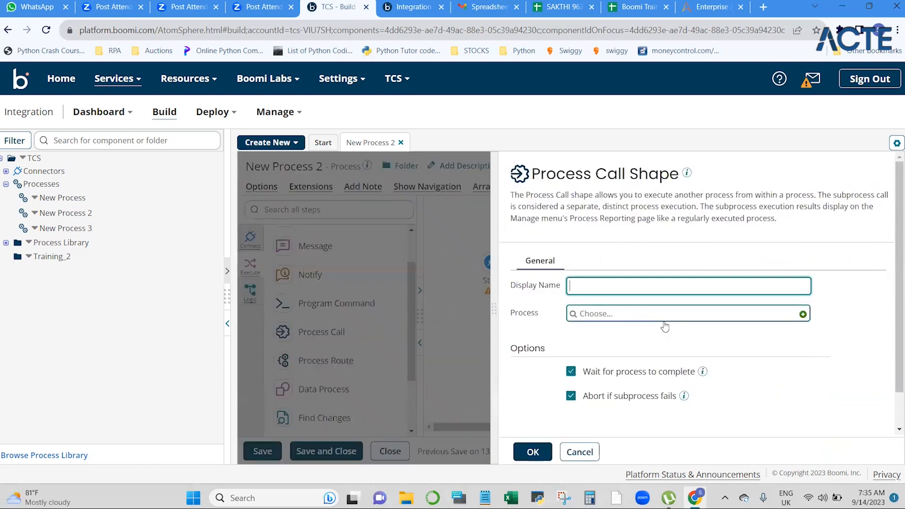
{"action": "left_click", "coordinate": [667, 320]}
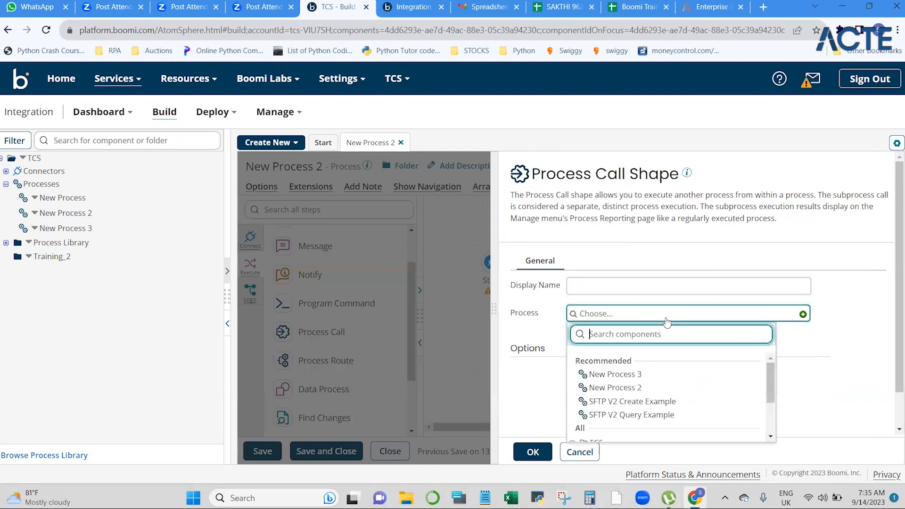
{"action": "left_click", "coordinate": [611, 417]}
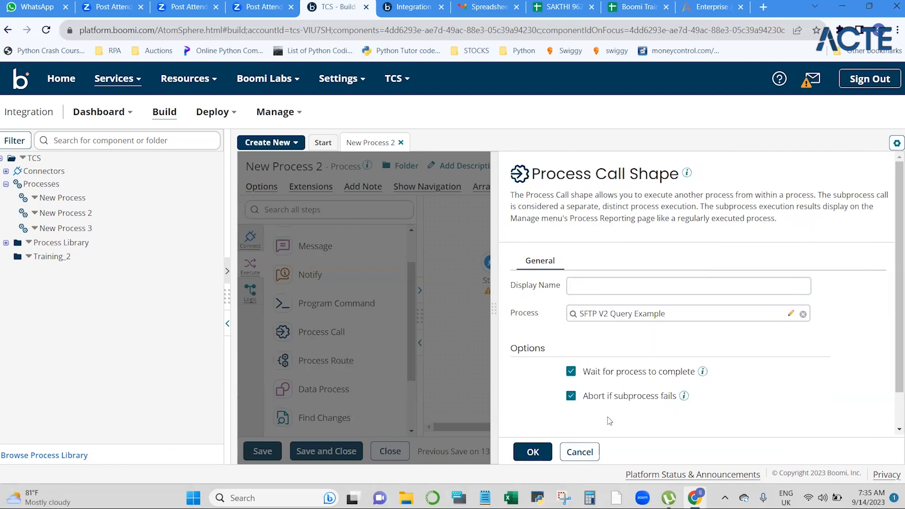
{"action": "left_click", "coordinate": [535, 453]}
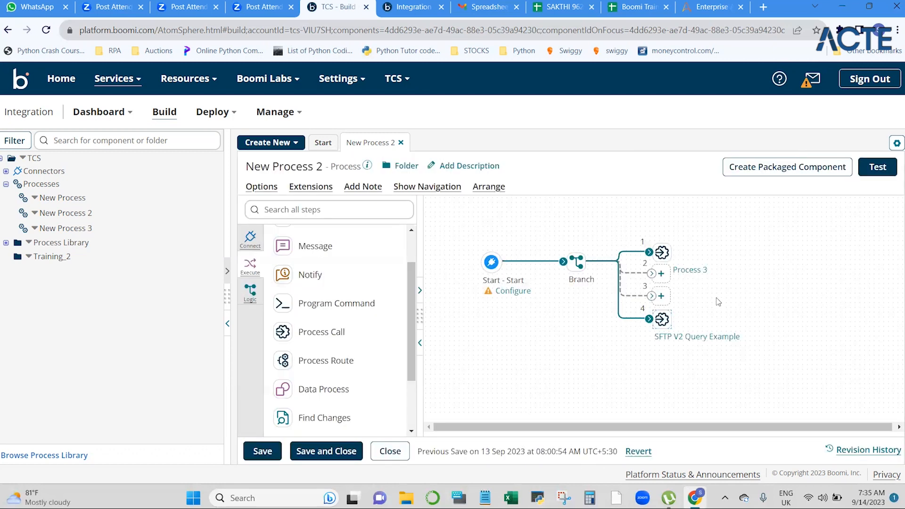
{"action": "left_click", "coordinate": [660, 320]}
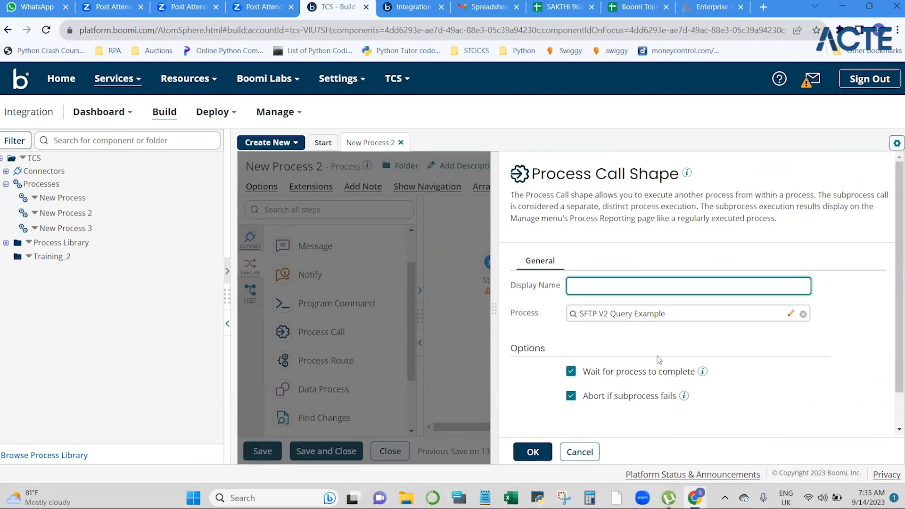
{"action": "left_click", "coordinate": [580, 451]}
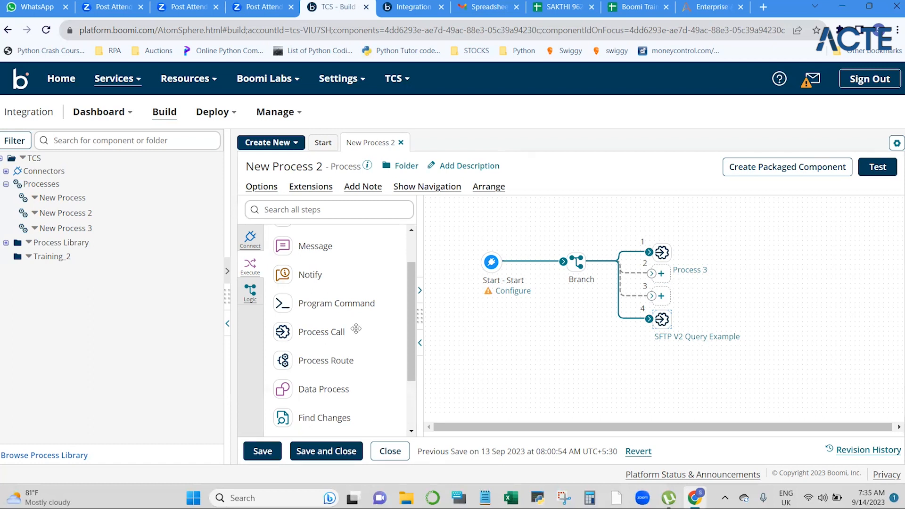
Place another Process Call shape between branches 2 and 3 and set it to execute New Process 2
{"action": "left_click_drag", "start_coordinate": [283, 335], "coordinate": [672, 285]}
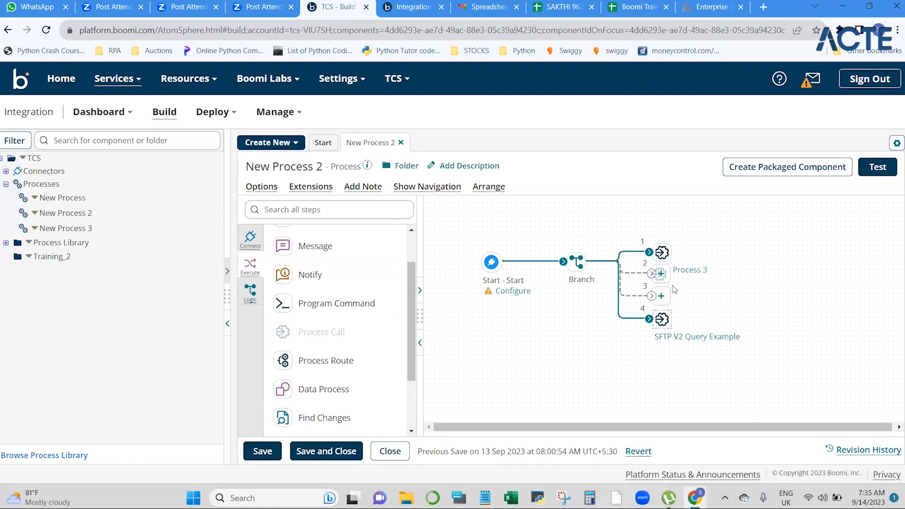
{"action": "left_click", "coordinate": [640, 319]}
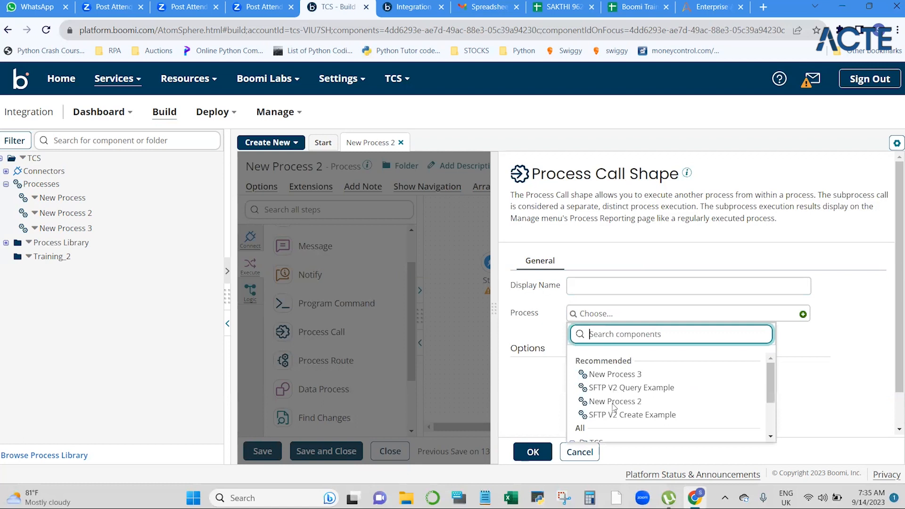
{"action": "left_click", "coordinate": [614, 401]}
{"action": "left_click", "coordinate": [534, 454]}
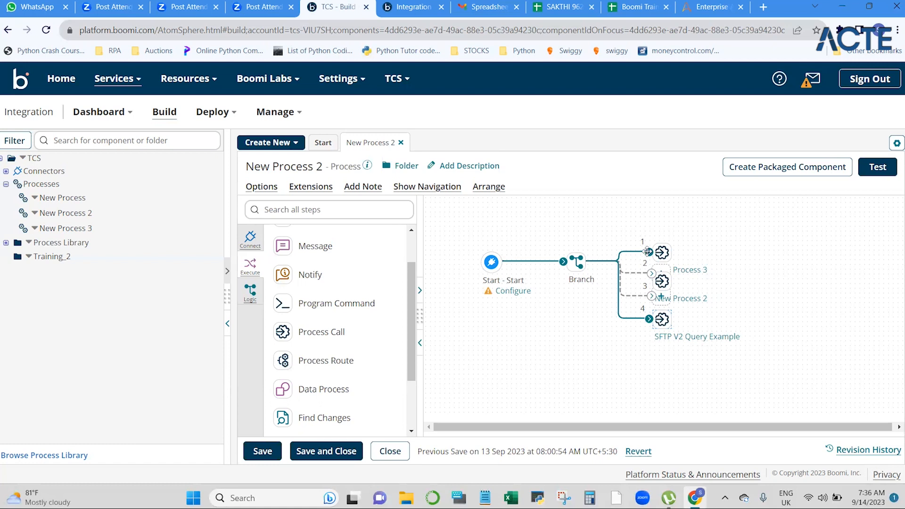
Detach branch 1 from the New Process 3 shape and move that shape up, clear of the other branches
{"action": "left_click_drag", "start_coordinate": [648, 252], "coordinate": [615, 236]}
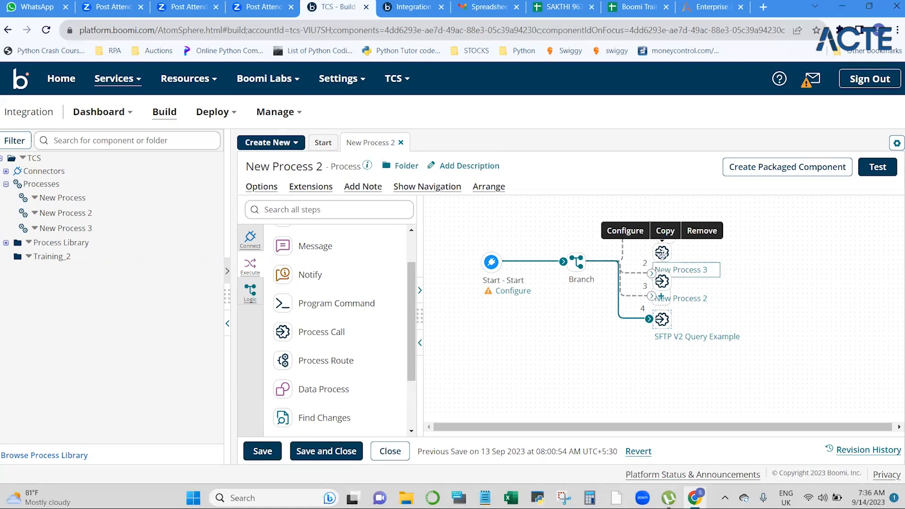
{"action": "mouse_move", "coordinate": [657, 255]}
{"action": "left_click_drag", "start_coordinate": [657, 254], "coordinate": [659, 234]}
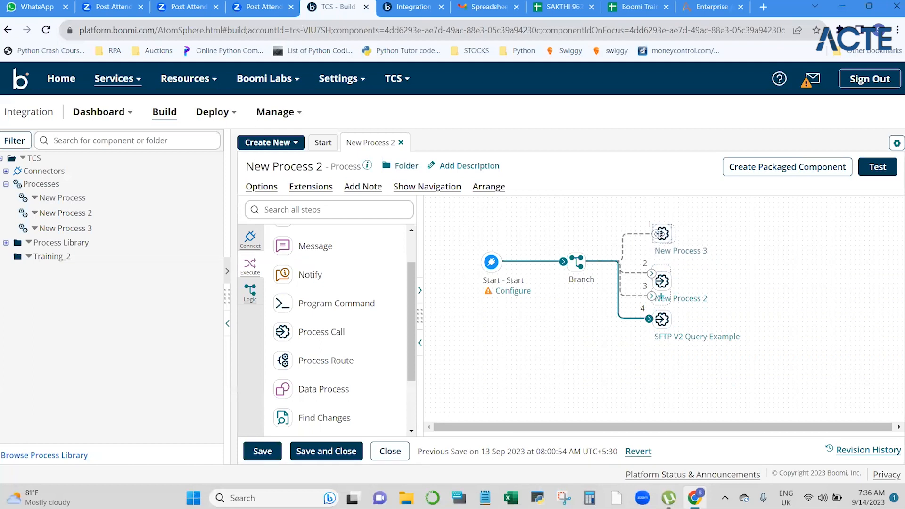
Auto-arrange the process layout, saving the pending changes first, and check where the loose Process Call shapes are placed
{"action": "left_click", "coordinate": [498, 189]}
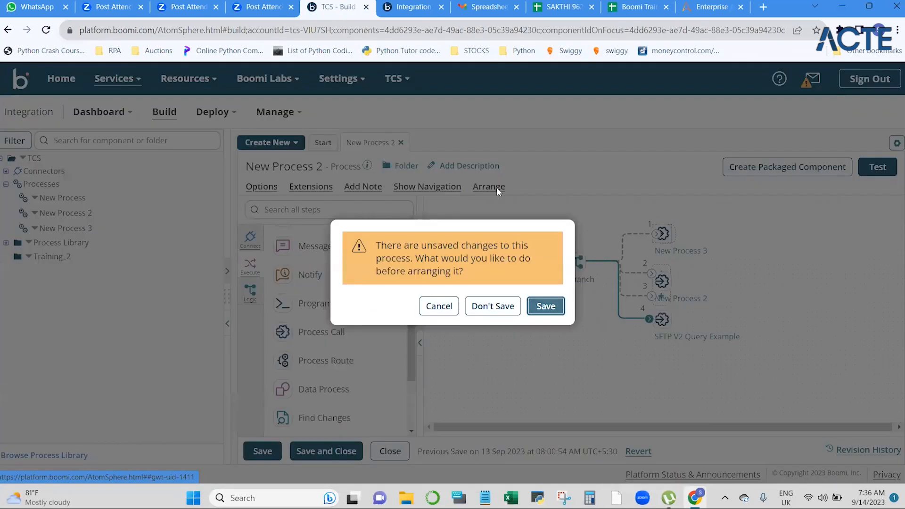
{"action": "left_click", "coordinate": [545, 307]}
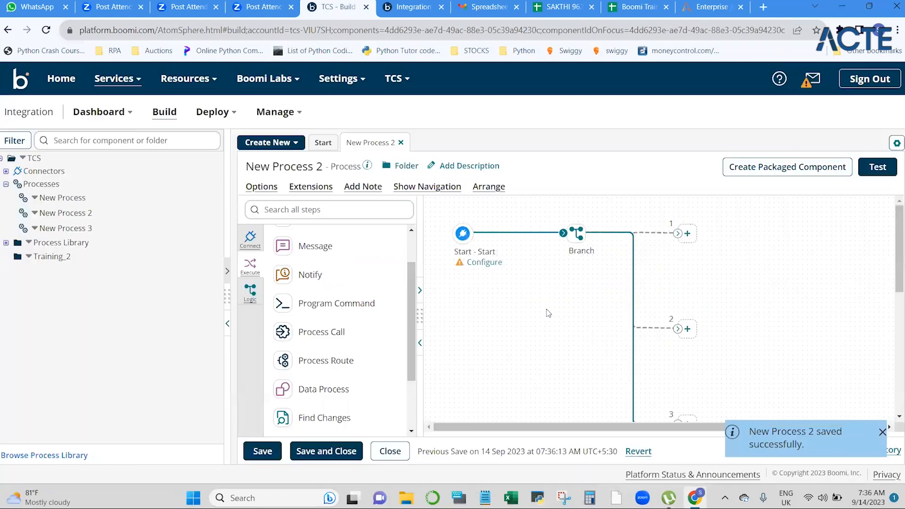
{"action": "scroll", "coordinate": [673, 320], "scroll_direction": "down", "scroll_amount": 3}
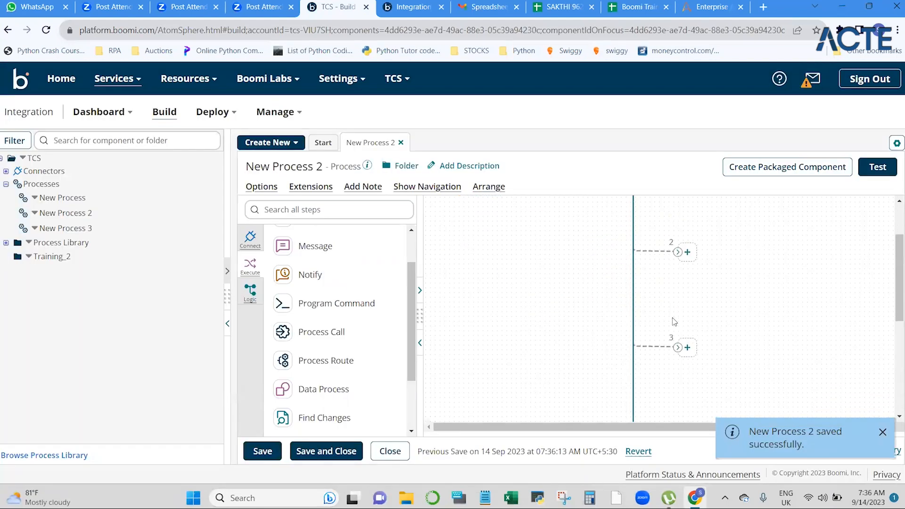
{"action": "scroll", "coordinate": [673, 320], "scroll_direction": "up", "scroll_amount": 3}
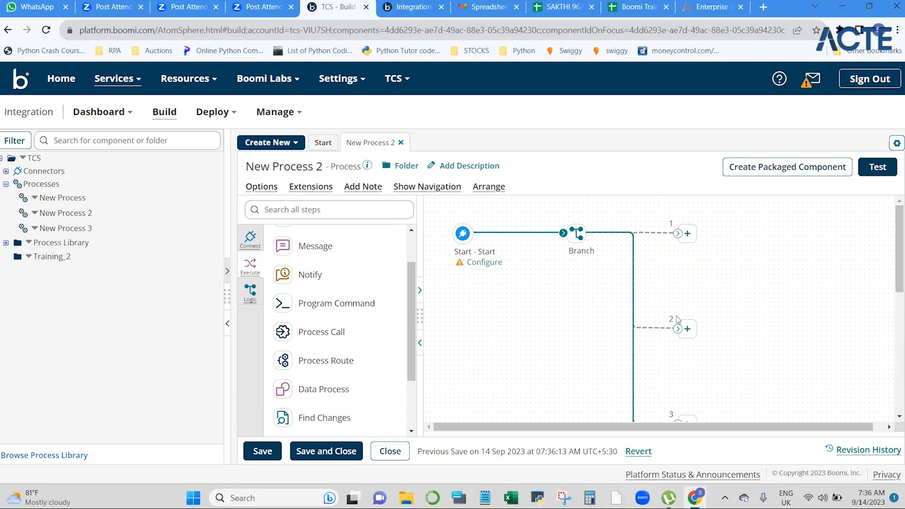
{"action": "scroll", "coordinate": [676, 320], "scroll_direction": "down", "scroll_amount": 10}
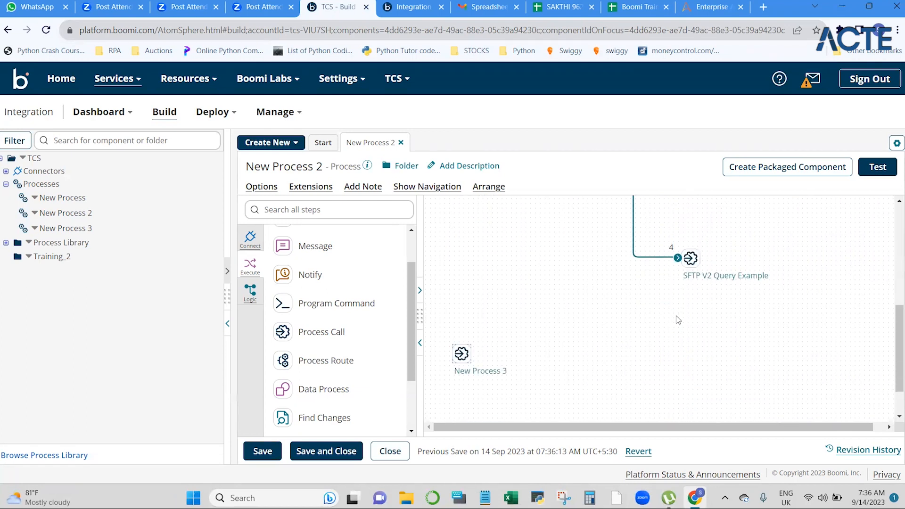
{"action": "scroll", "coordinate": [678, 320], "scroll_direction": "down", "scroll_amount": 1}
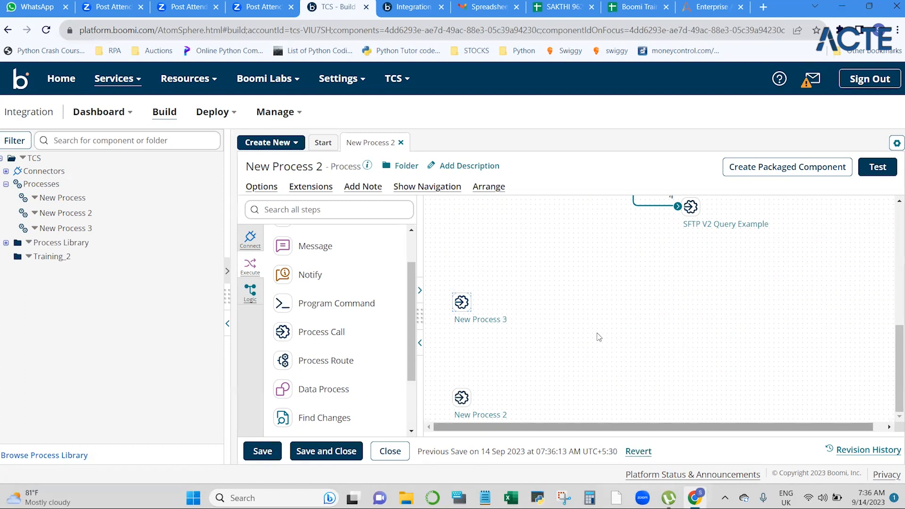
{"action": "scroll", "coordinate": [537, 333], "scroll_direction": "up", "scroll_amount": 2}
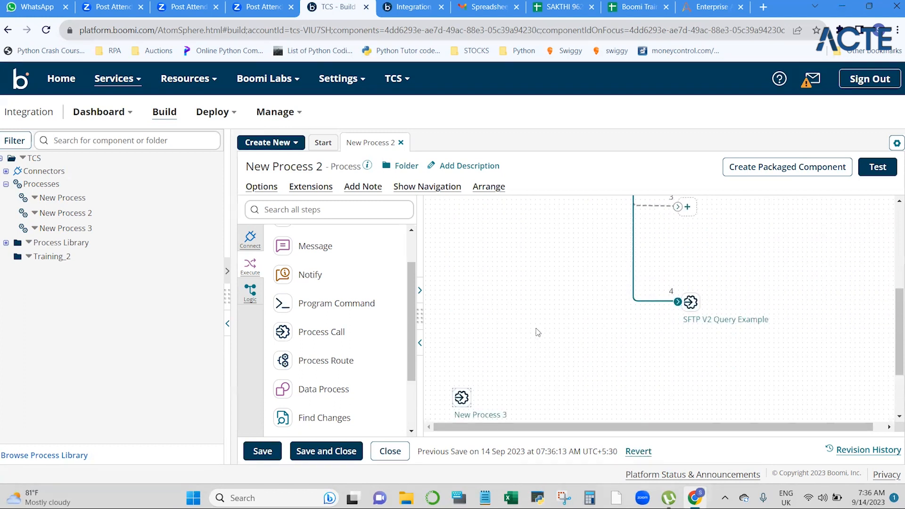
Open the revision history of New Process 2 and examine who modified each revision and when
{"action": "right_click", "coordinate": [538, 333]}
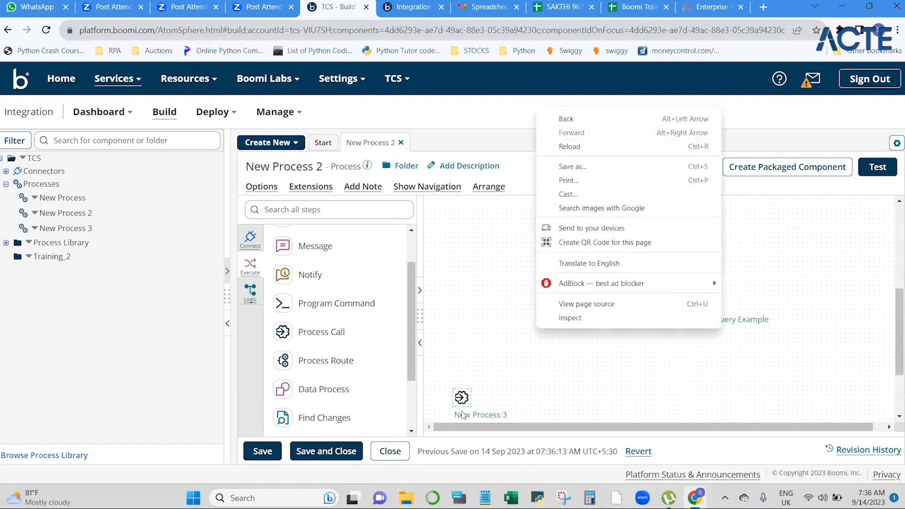
{"action": "left_click", "coordinate": [869, 450]}
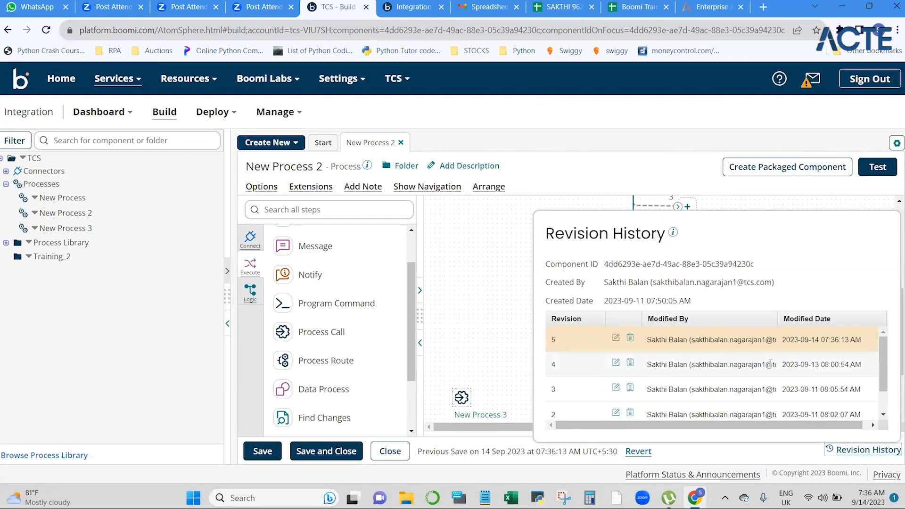
{"action": "double_click", "coordinate": [739, 349]}
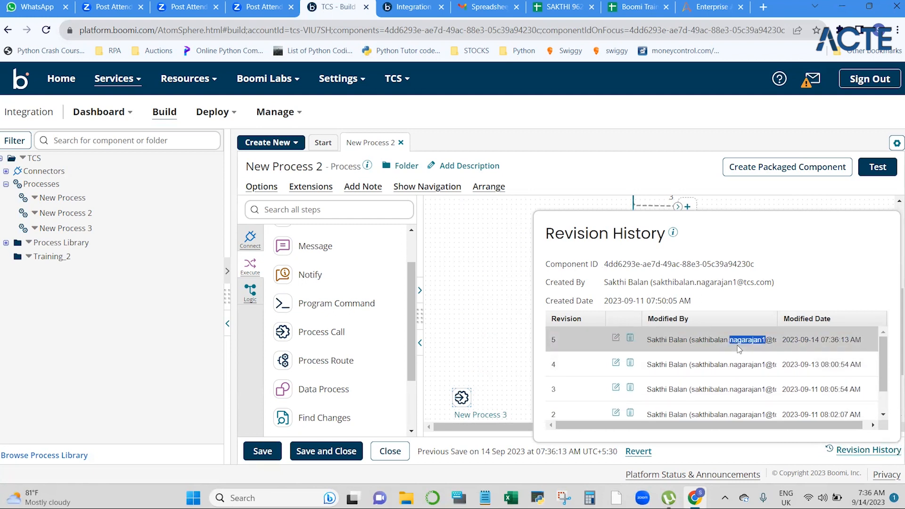
{"action": "left_click", "coordinate": [617, 341]}
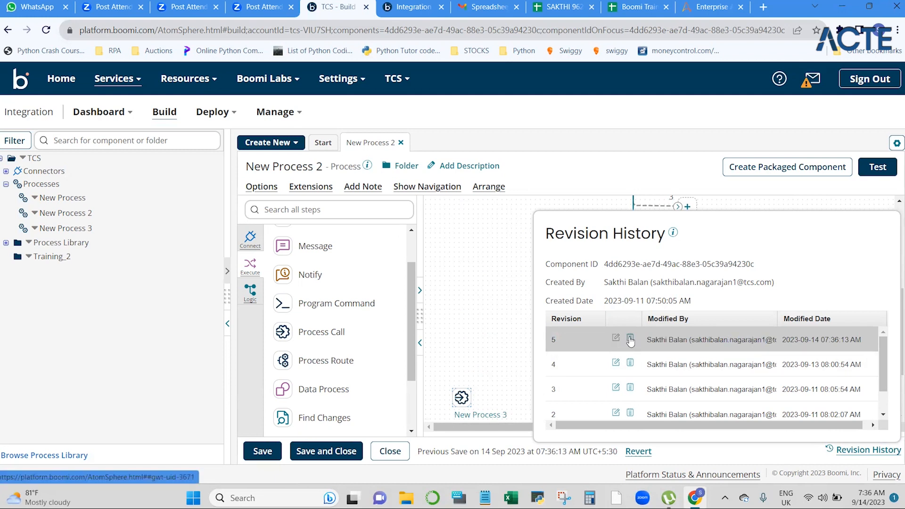
{"action": "left_click", "coordinate": [631, 339]}
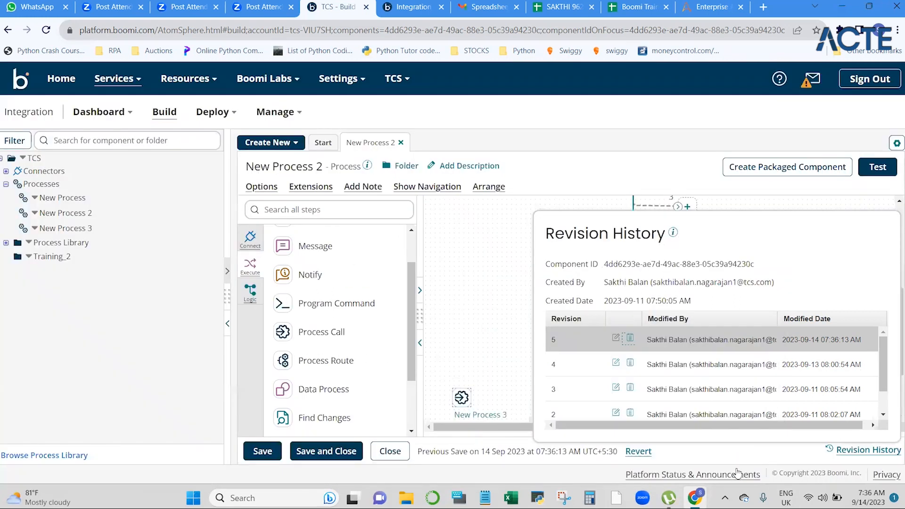
{"action": "left_click", "coordinate": [746, 467]}
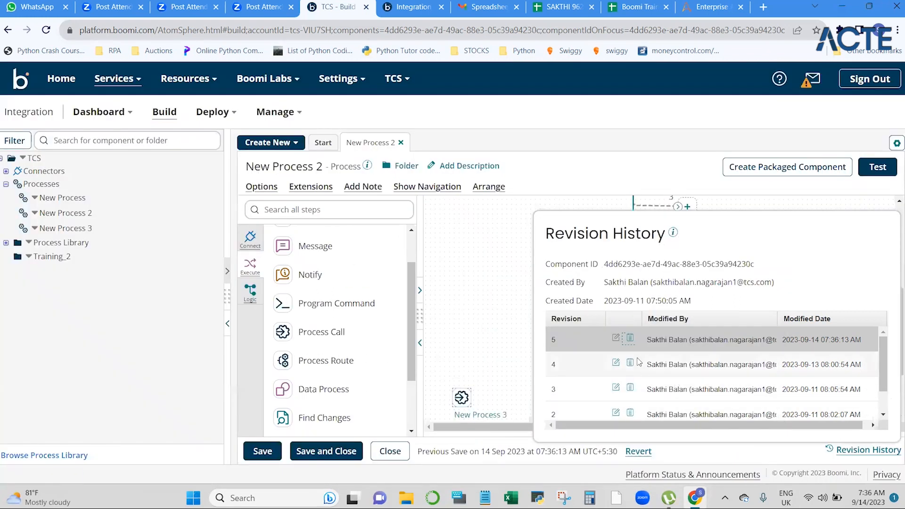
{"action": "double_click", "coordinate": [616, 338]}
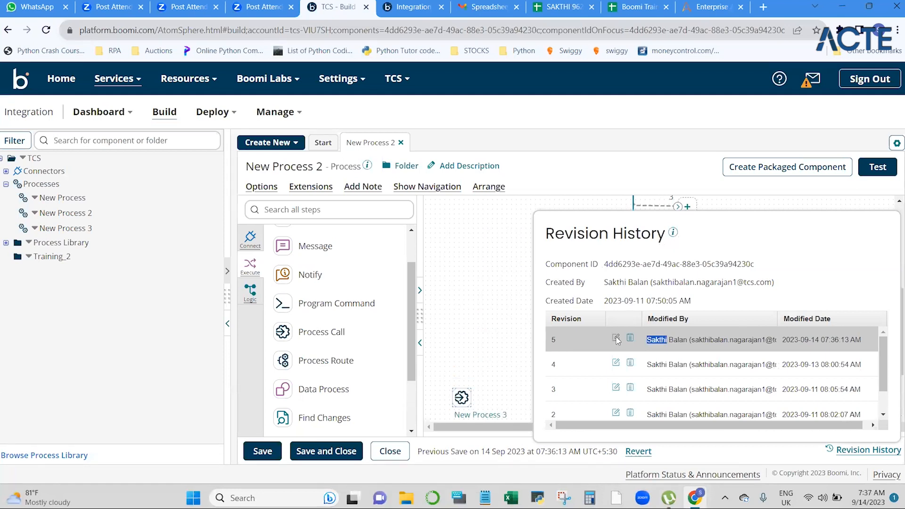
Open revision 4 of New Process 2 from its revision history, and from there open revision 5
{"action": "left_click", "coordinate": [616, 363]}
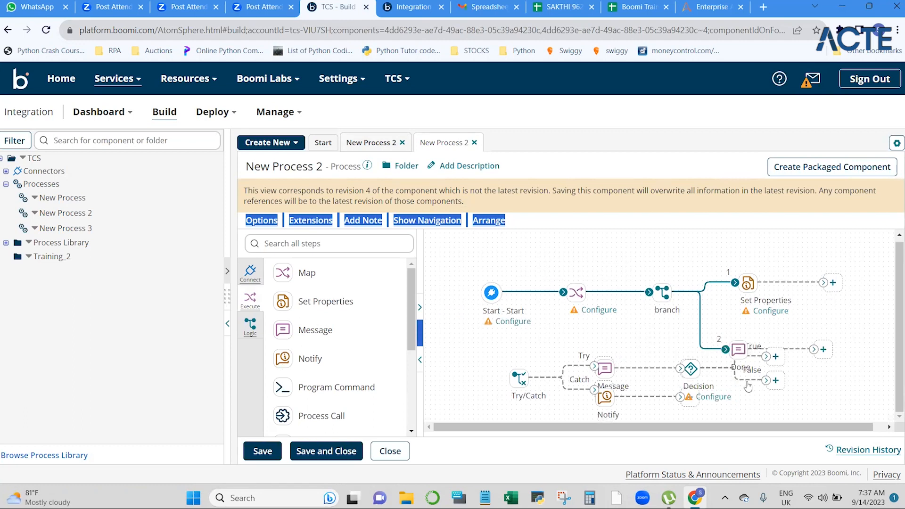
{"action": "left_click", "coordinate": [854, 452]}
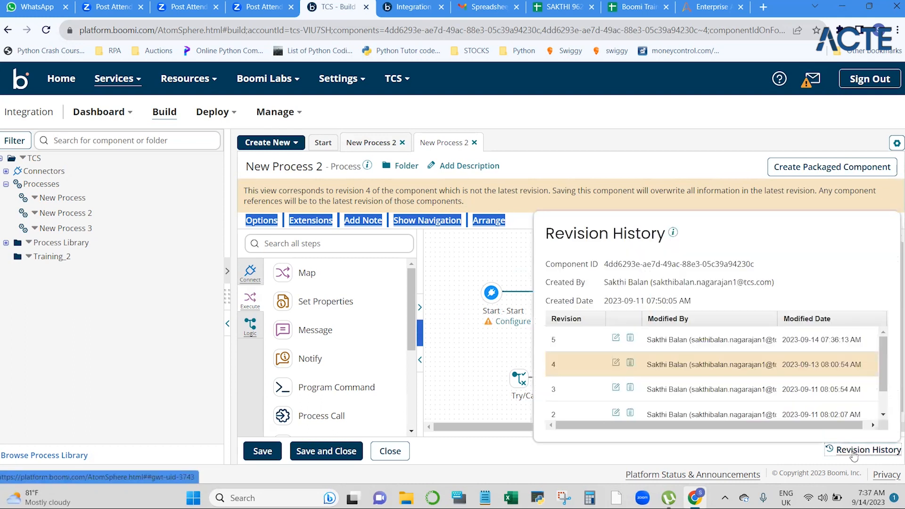
{"action": "left_click", "coordinate": [616, 340]}
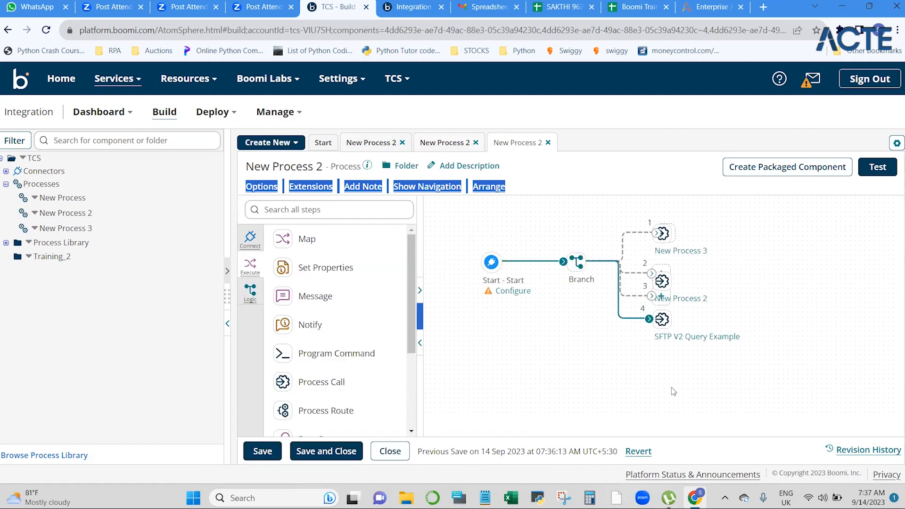
Connect branch 2 to the New Process 2 shape and branch 1 to the New Process 3 shape
{"action": "left_click", "coordinate": [653, 183]}
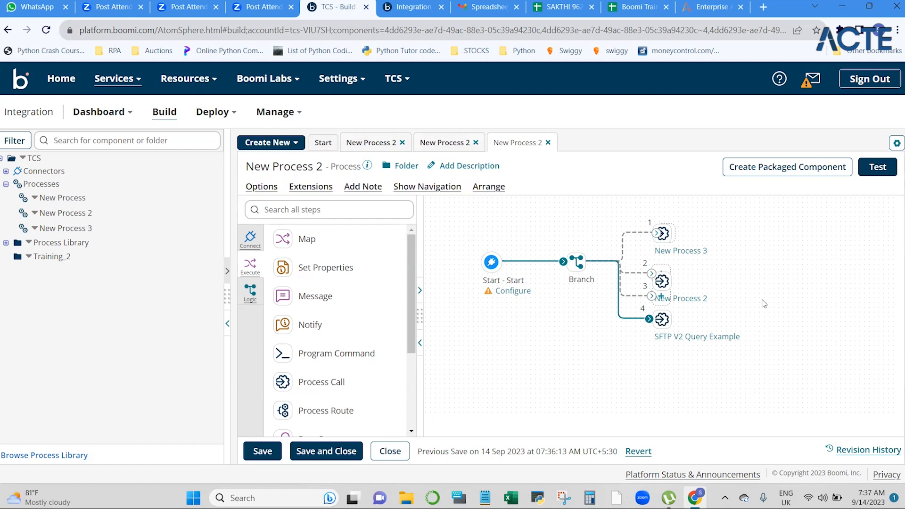
{"action": "left_click", "coordinate": [662, 281]}
{"action": "left_click_drag", "start_coordinate": [662, 281], "coordinate": [661, 275]}
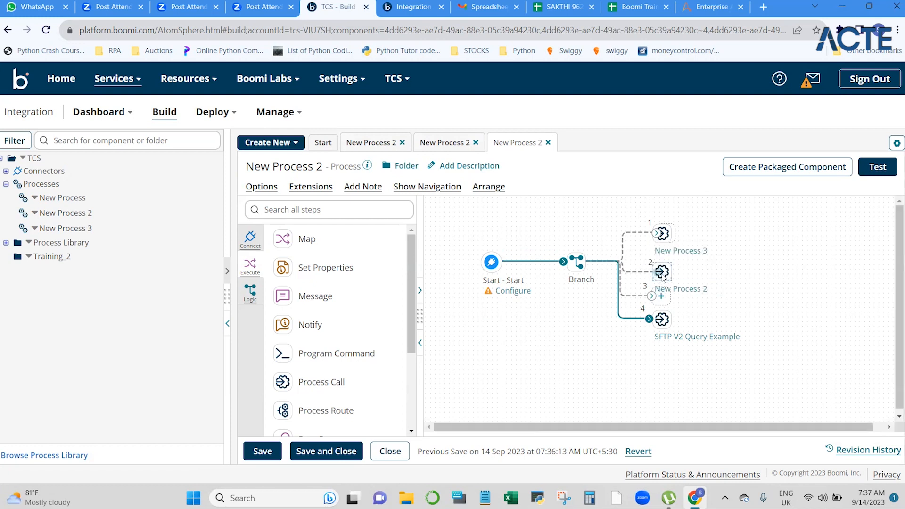
{"action": "left_click_drag", "start_coordinate": [660, 274], "coordinate": [659, 273]}
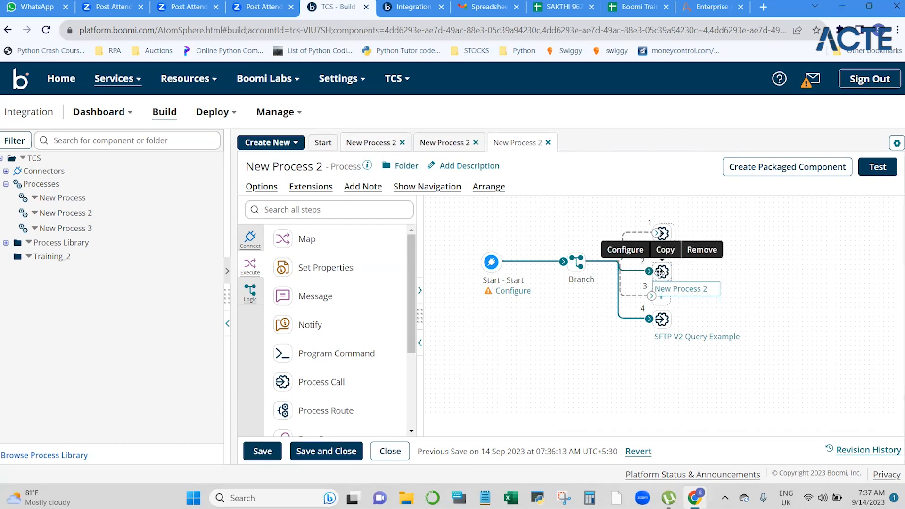
{"action": "left_click_drag", "start_coordinate": [656, 231], "coordinate": [657, 231]}
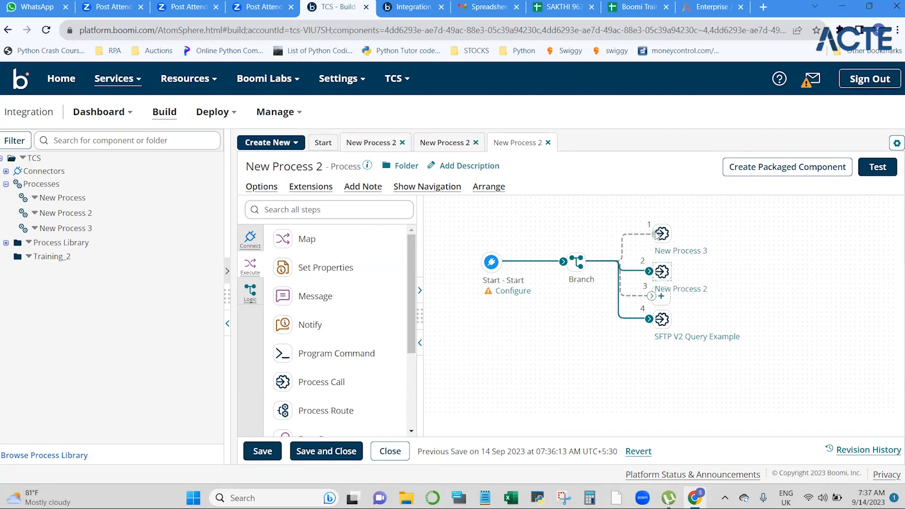
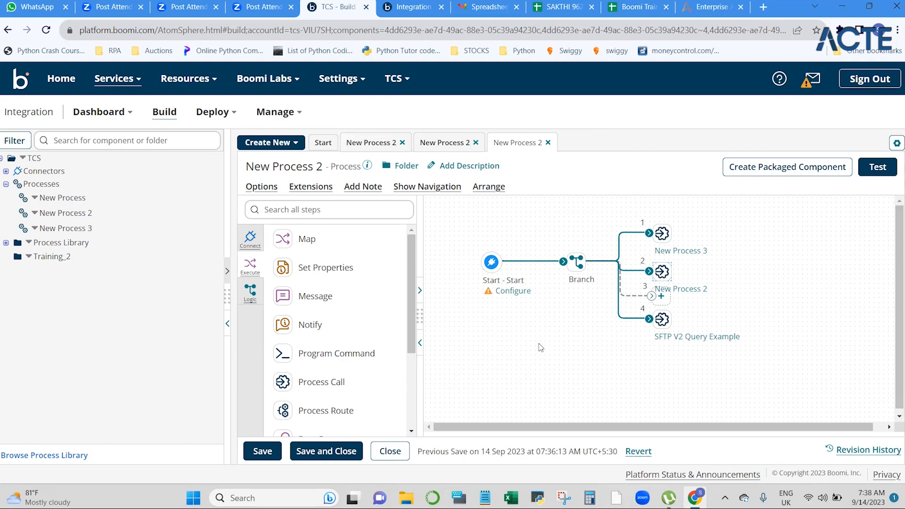
Review the process and completion options of branch 1's Process Call shape, and close its settings without changes
{"action": "mouse_move", "coordinate": [662, 233]}
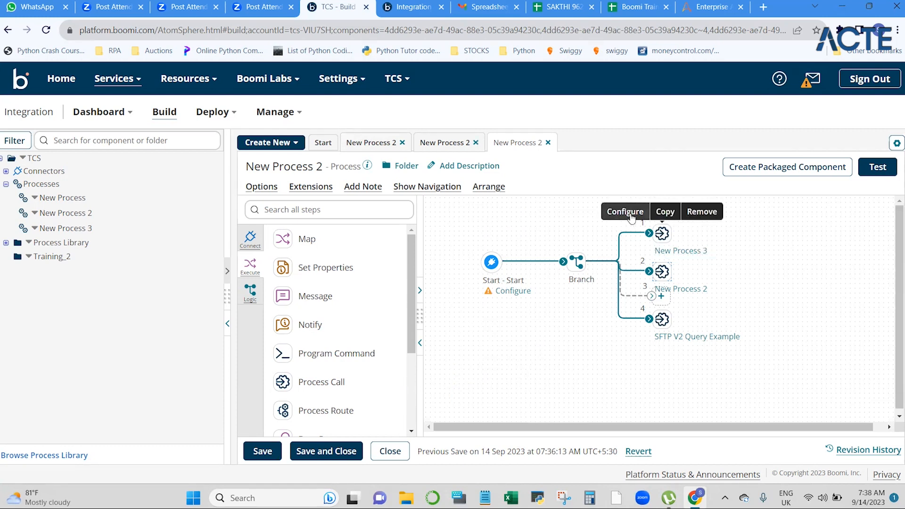
{"action": "left_click", "coordinate": [632, 216]}
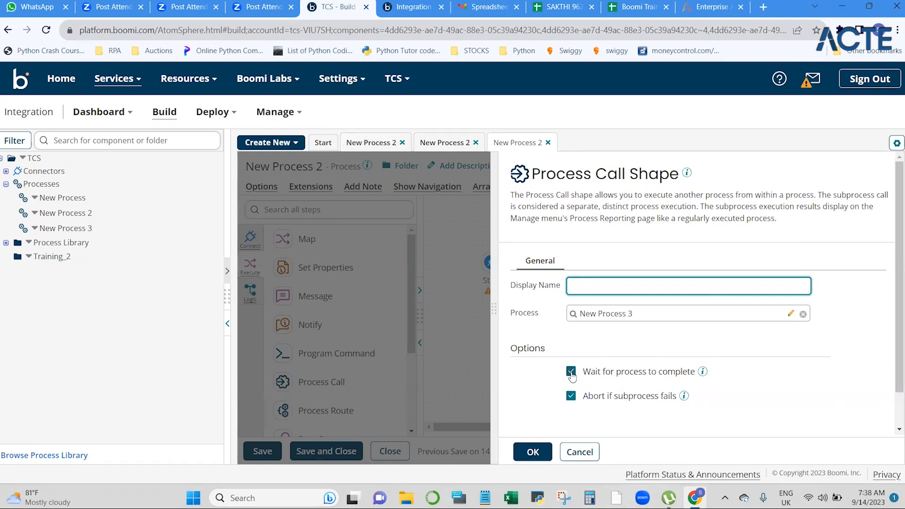
{"action": "left_click", "coordinate": [590, 453]}
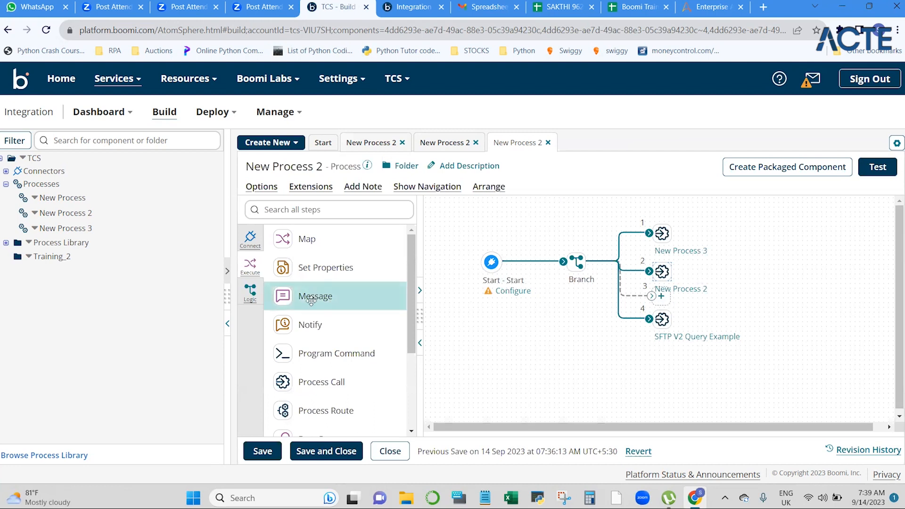
Add a Process Call shape to the end of branch 3 and open its settings
{"action": "left_click", "coordinate": [662, 301]}
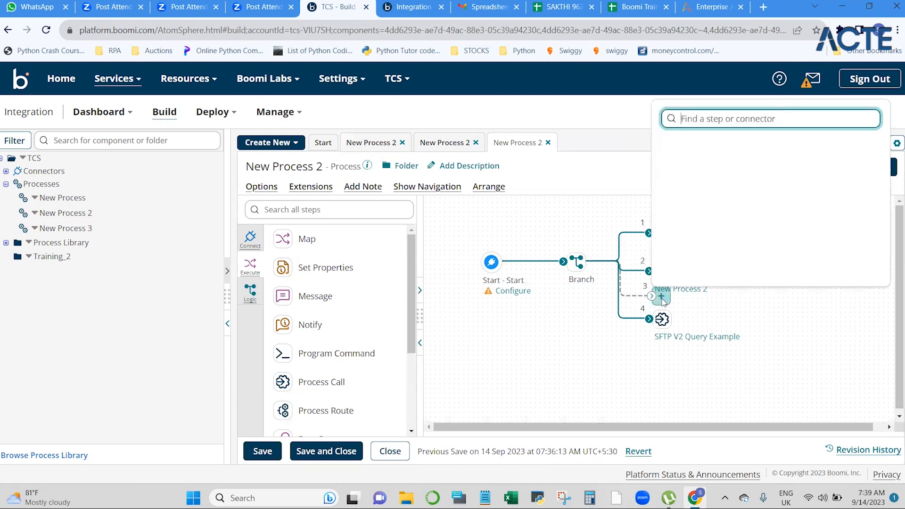
{"action": "left_click", "coordinate": [662, 298]}
{"action": "left_click", "coordinate": [727, 165]}
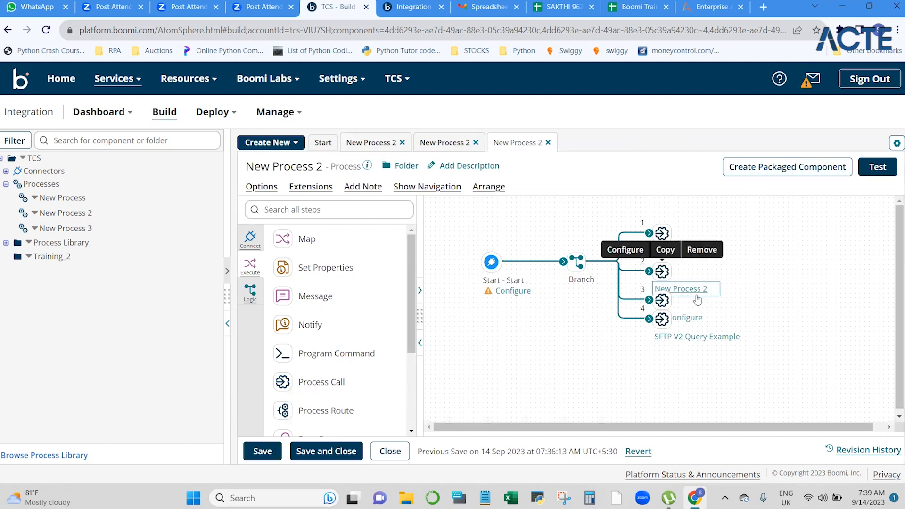
{"action": "mouse_move", "coordinate": [653, 298]}
{"action": "left_click", "coordinate": [637, 279]}
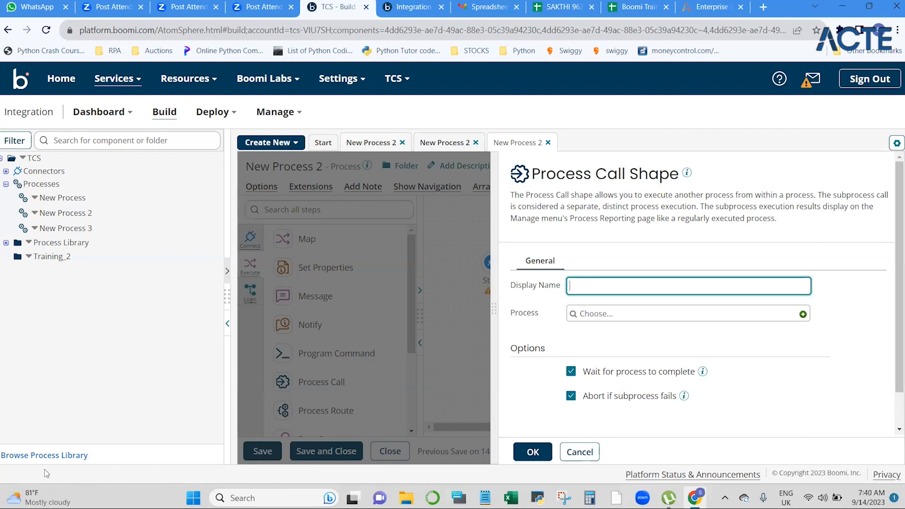
Install Simple Flat File Data to JSON Transformation from the Boomi Process Library into the Training_2 folder, keeping its name
{"action": "left_click", "coordinate": [53, 459]}
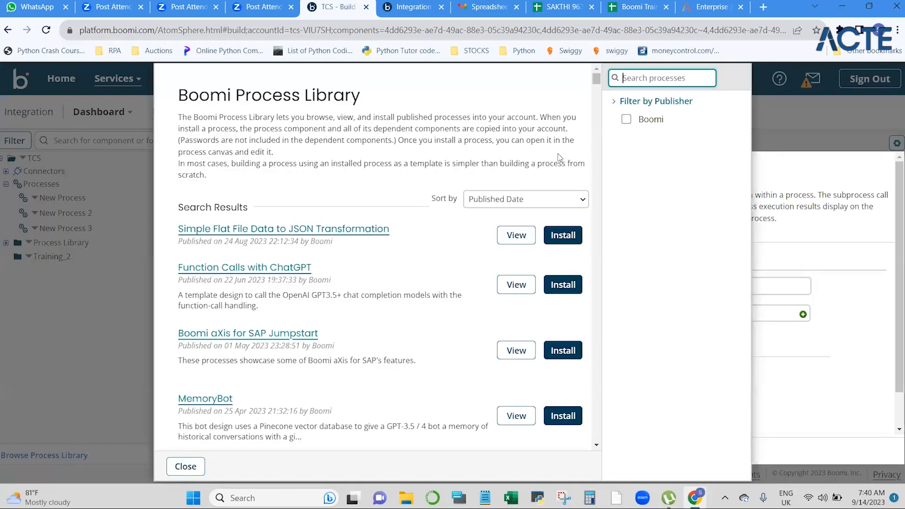
{"action": "scroll", "coordinate": [355, 283], "scroll_direction": "down", "scroll_amount": 2}
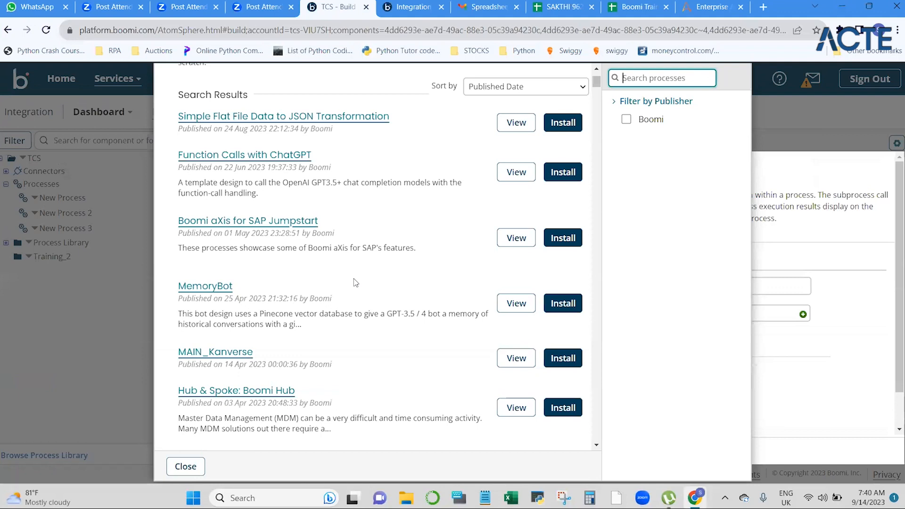
{"action": "scroll", "coordinate": [355, 283], "scroll_direction": "up", "scroll_amount": 2}
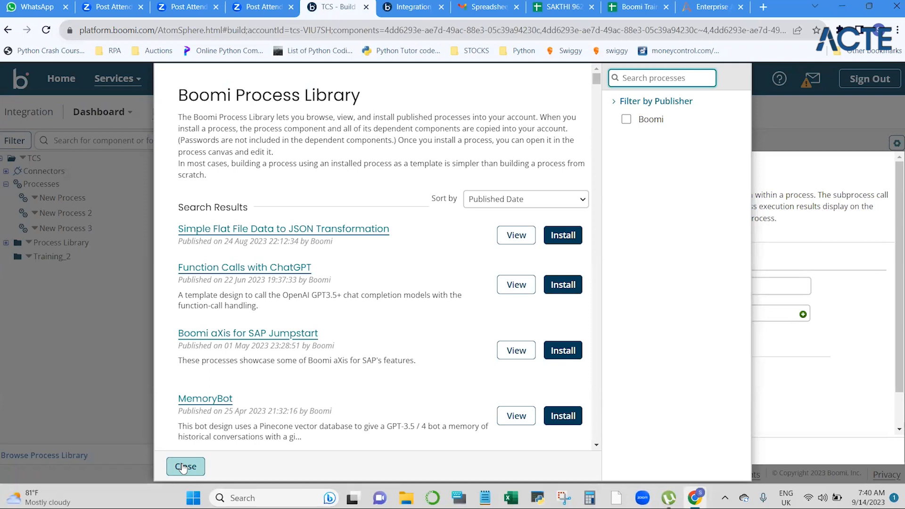
{"action": "left_click", "coordinate": [568, 242]}
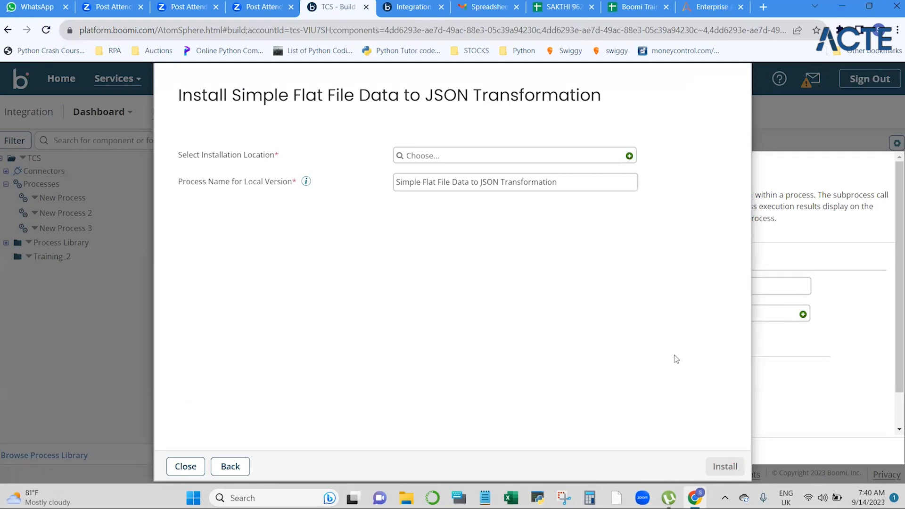
{"action": "left_click", "coordinate": [586, 155]}
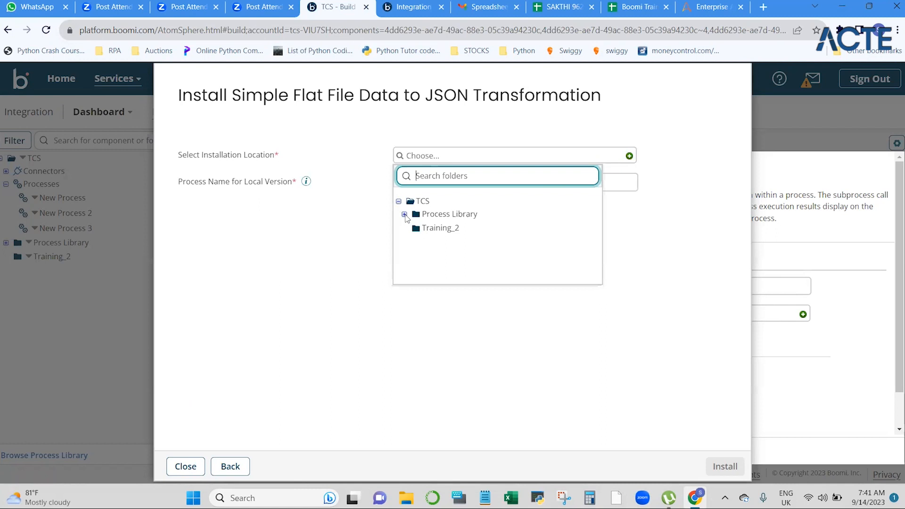
{"action": "left_click", "coordinate": [404, 215]}
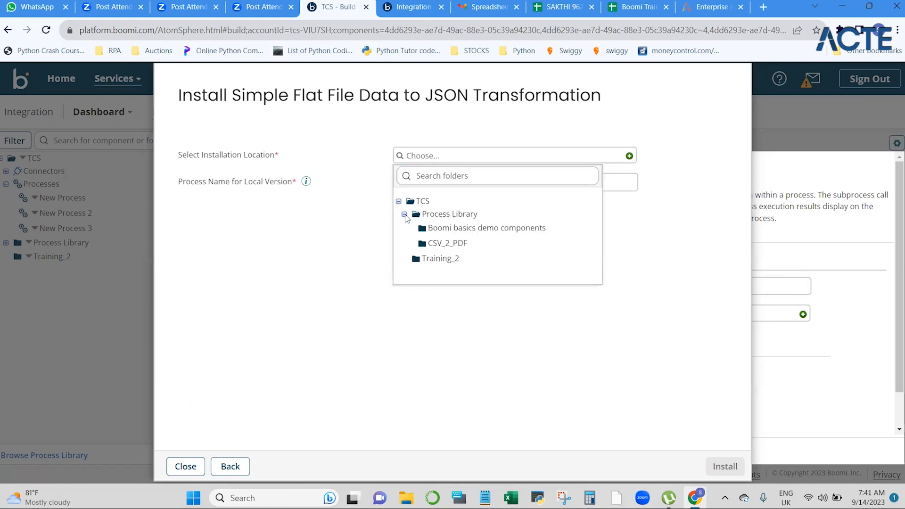
{"action": "left_click", "coordinate": [441, 260]}
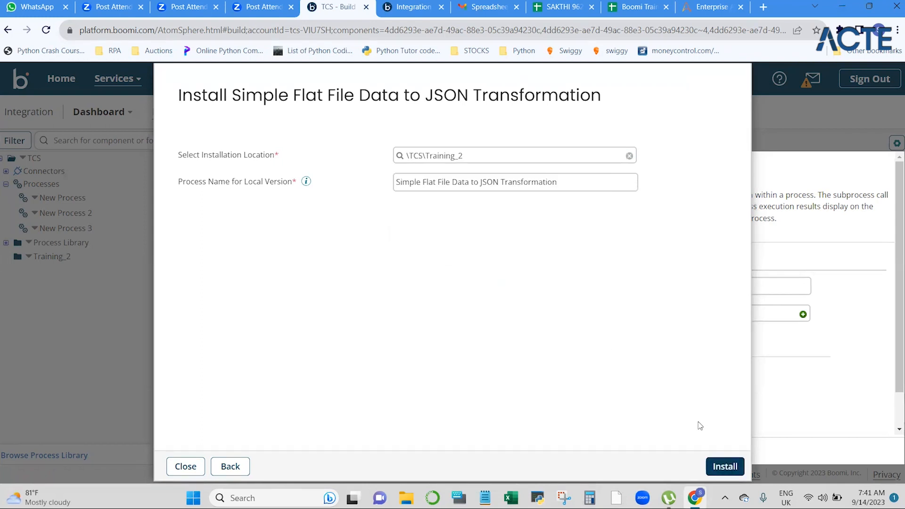
{"action": "left_click", "coordinate": [725, 468]}
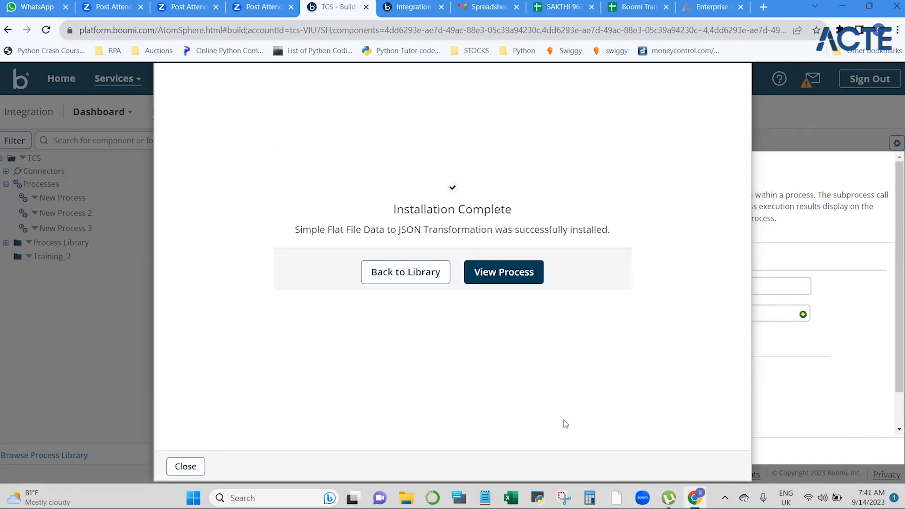
View the installed process, return to New Process 2 and discard the open Process Call settings
{"action": "left_click", "coordinate": [505, 275]}
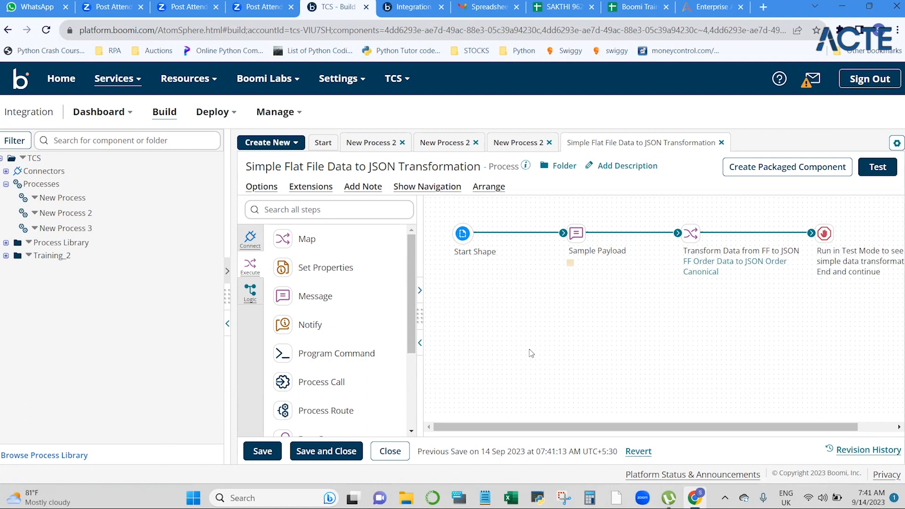
{"action": "left_click", "coordinate": [513, 144]}
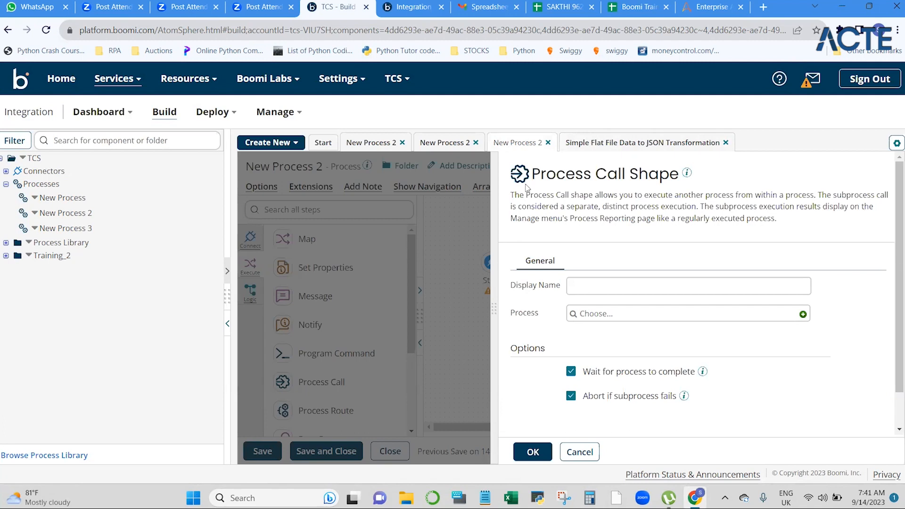
{"action": "left_click", "coordinate": [572, 453]}
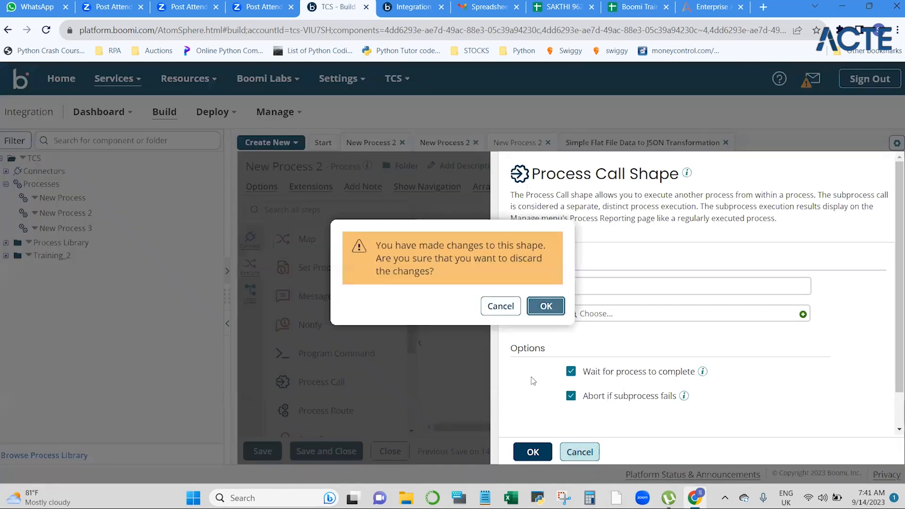
{"action": "left_click", "coordinate": [546, 306]}
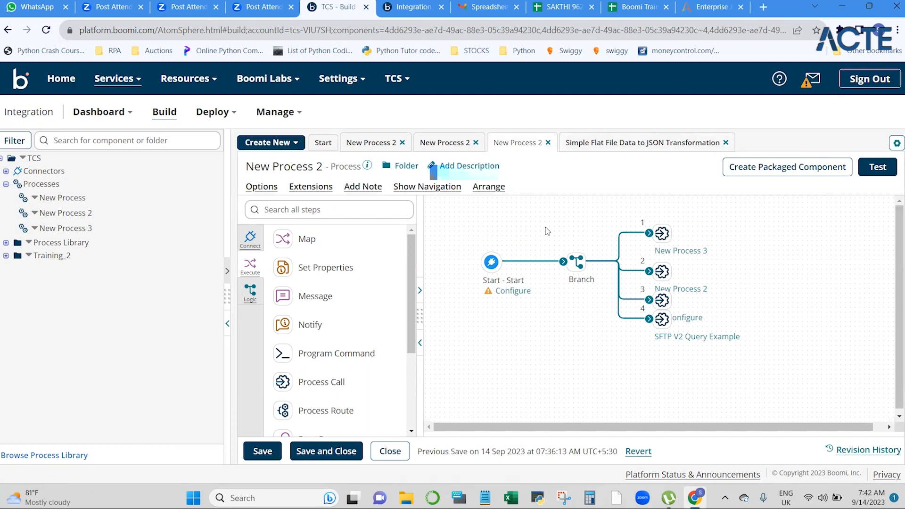
Reopen the settings of branch 3's Process Call shape and search for the process to execute with "flat"
{"action": "mouse_move", "coordinate": [656, 297]}
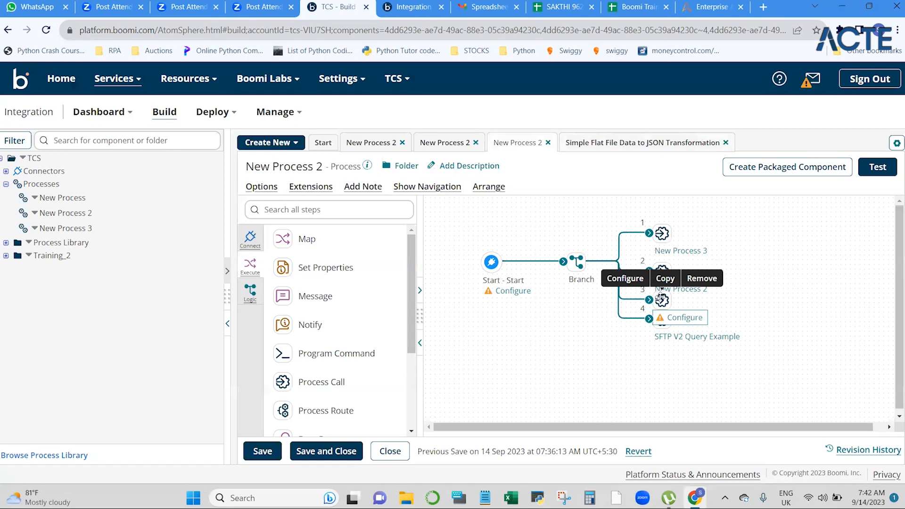
{"action": "left_click", "coordinate": [637, 281]}
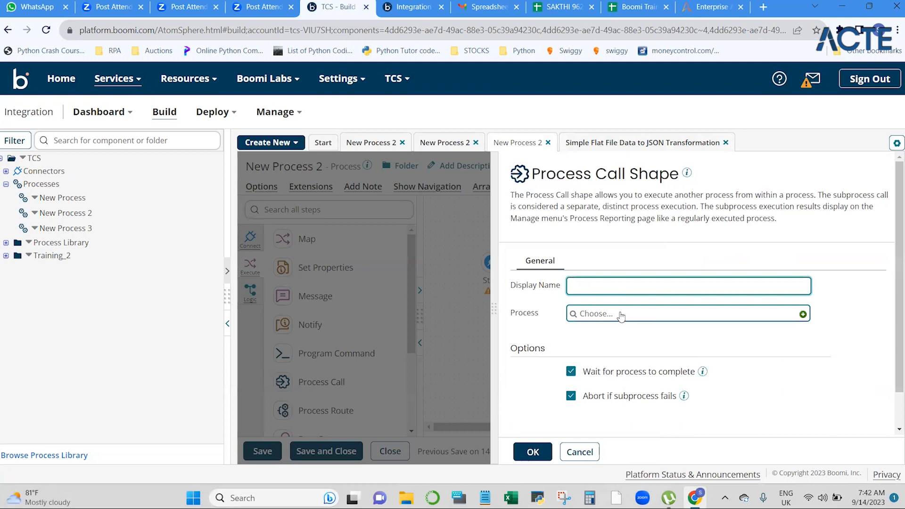
{"action": "left_click", "coordinate": [615, 317]}
{"action": "type", "text": "fl"}
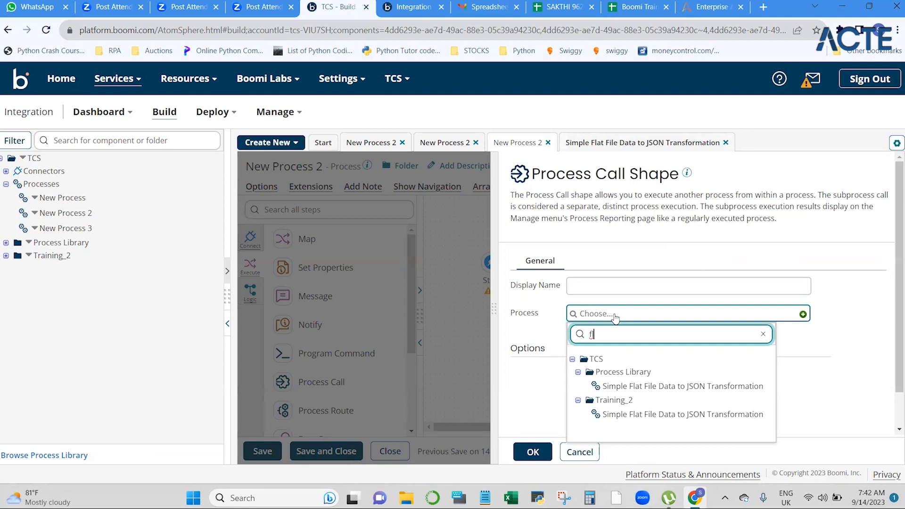
{"action": "type", "text": "at"}
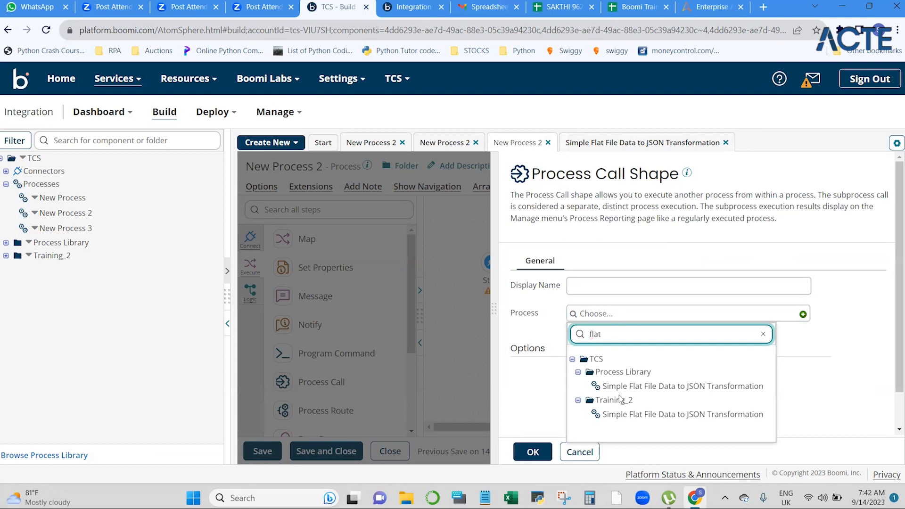